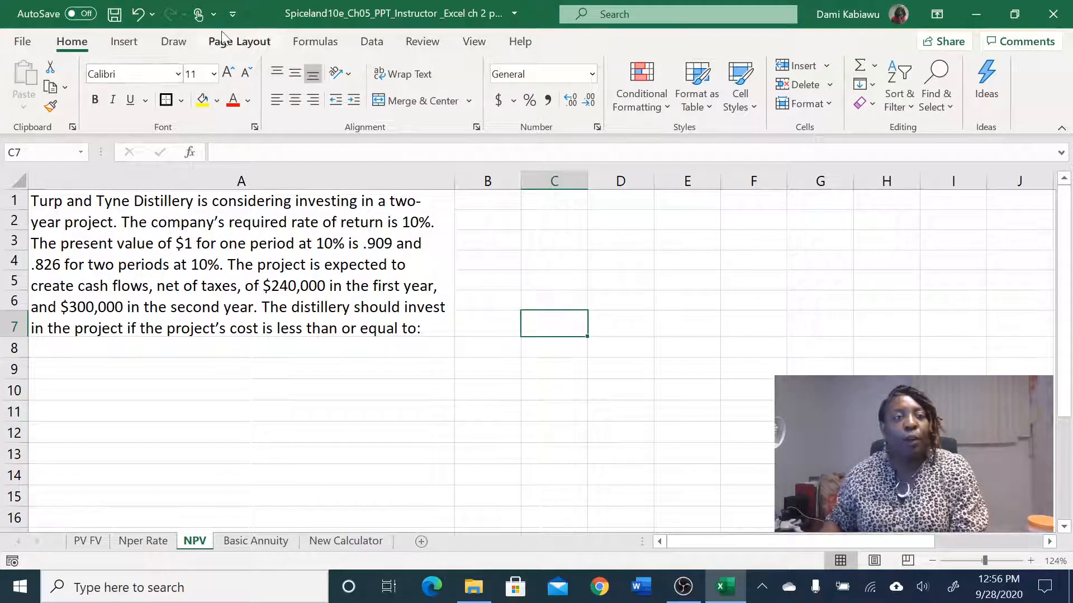
# Step: Underline "two", the 10% required return, .909 and the two-period 10% in the problem text with the red pen, and stop inking
pyautogui.click(173, 41)
pyautogui.click(252, 79)
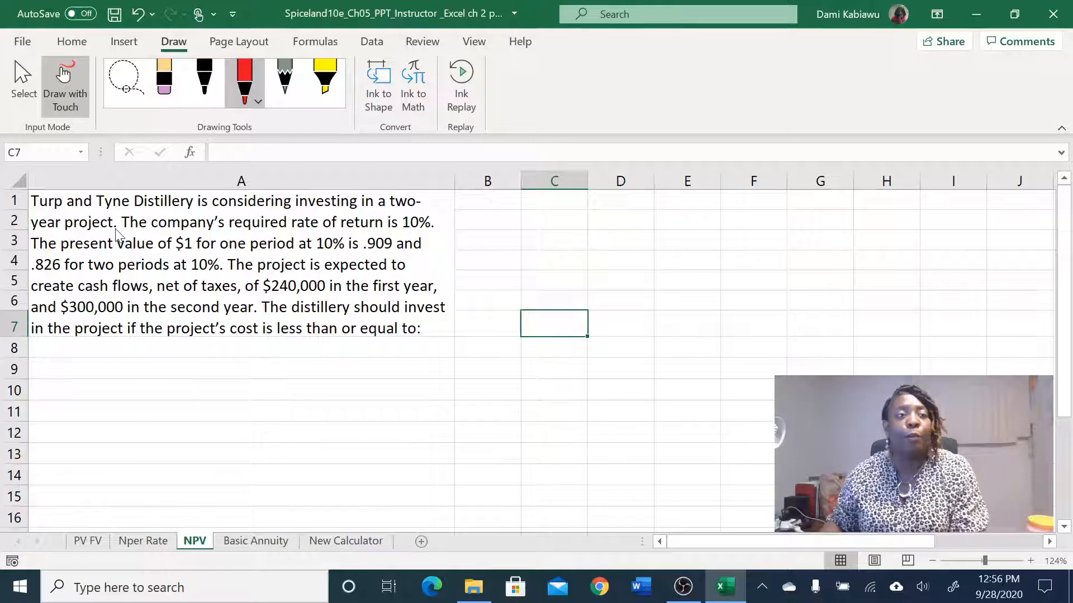
pyautogui.moveTo(392, 206); pyautogui.dragTo(414, 207)
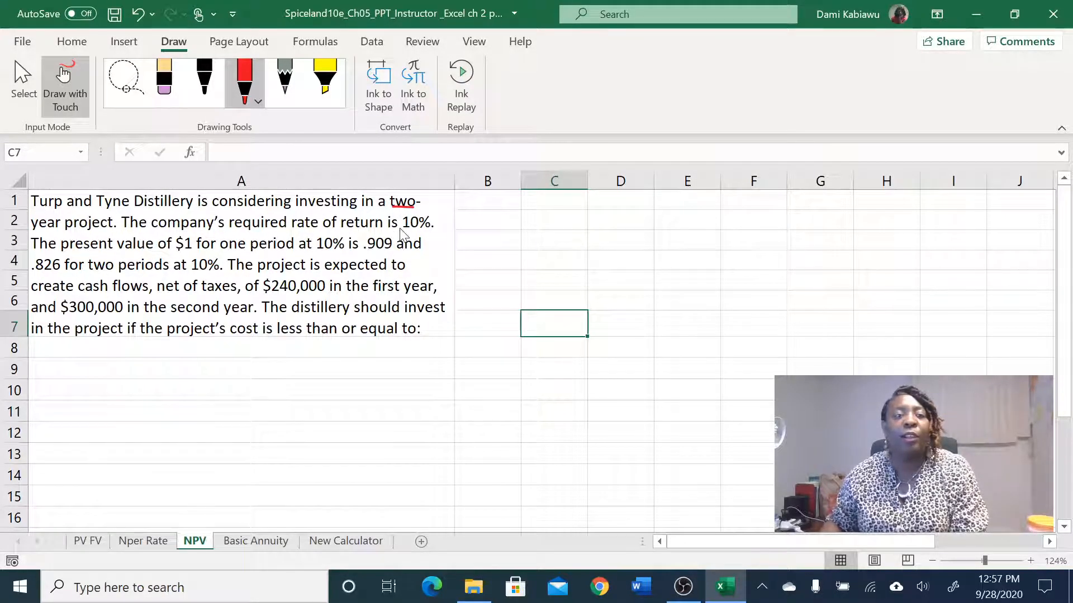
pyautogui.moveTo(401, 230); pyautogui.dragTo(435, 229)
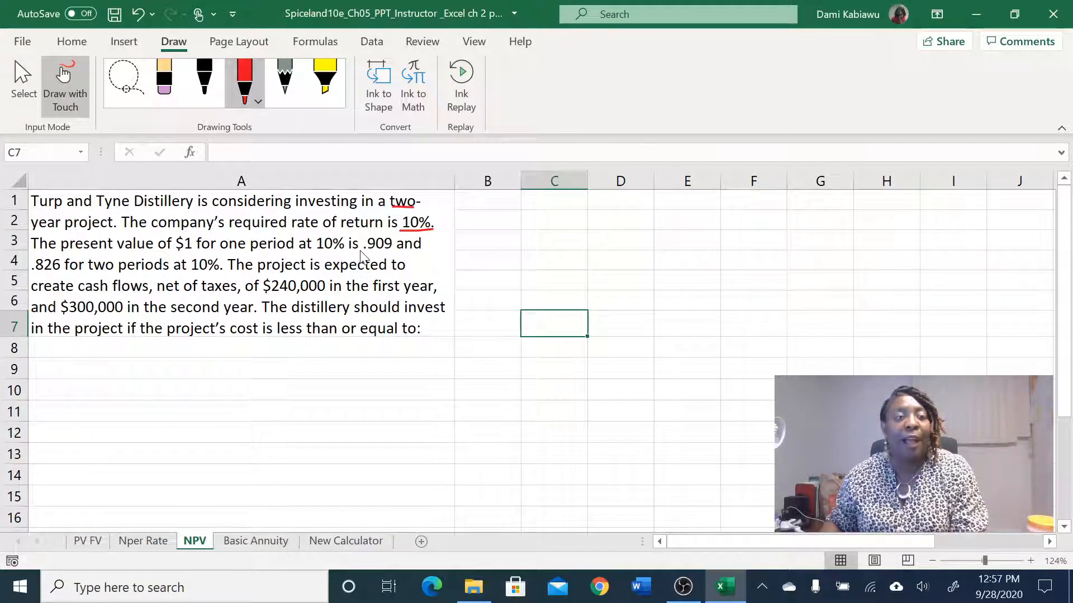
pyautogui.moveTo(362, 253); pyautogui.dragTo(392, 254)
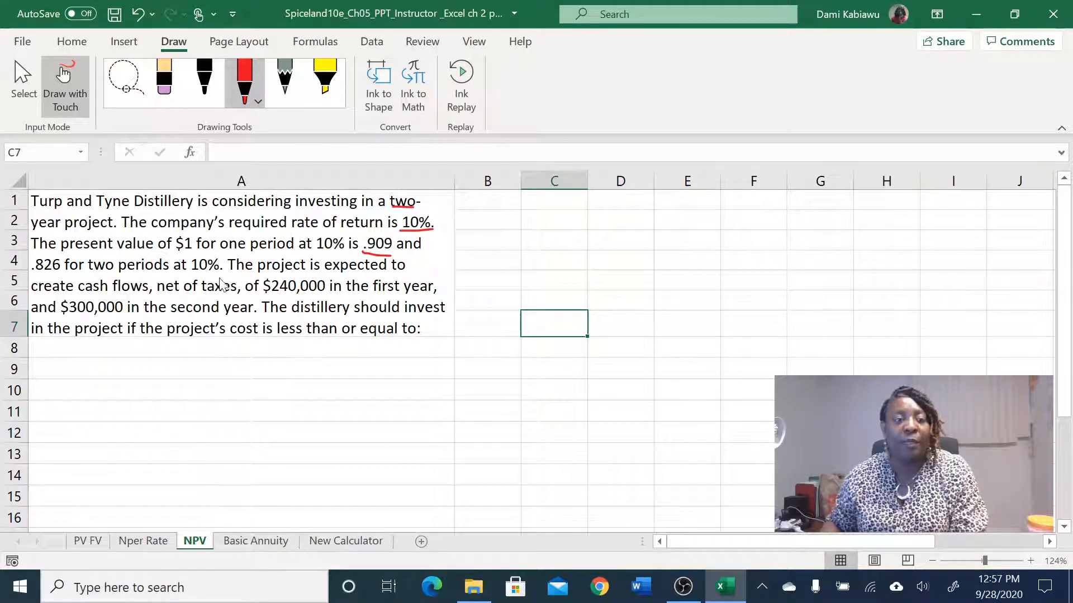
pyautogui.moveTo(192, 268); pyautogui.dragTo(220, 268)
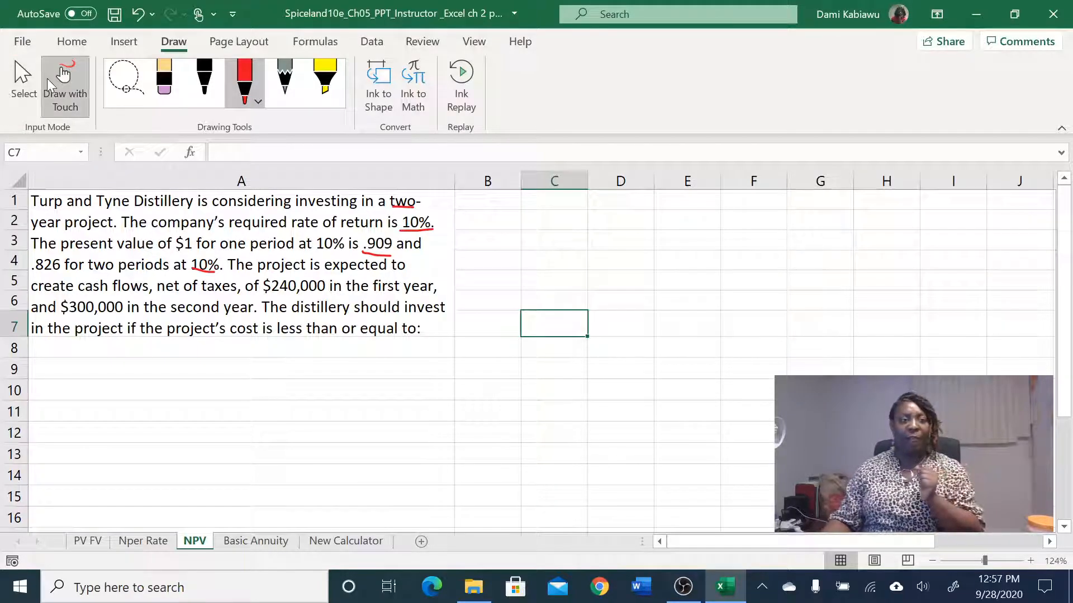
pyautogui.click(64, 72)
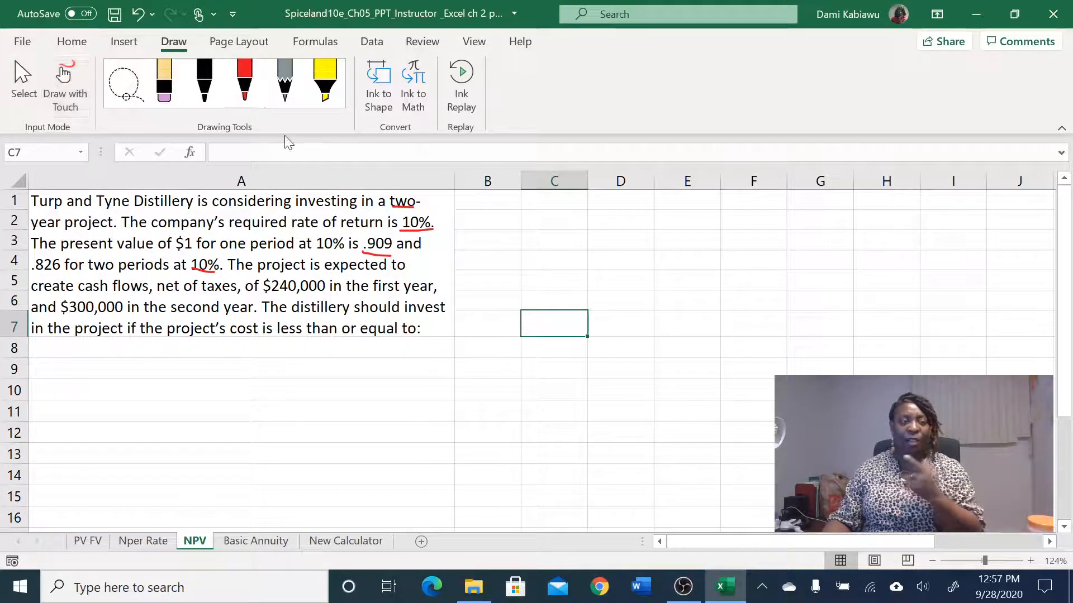
# Step: Create a "Year" column with its header in C2 and the values 1 and 2 in C3 and C4
pyautogui.click(575, 207)
pyautogui.click(579, 214)
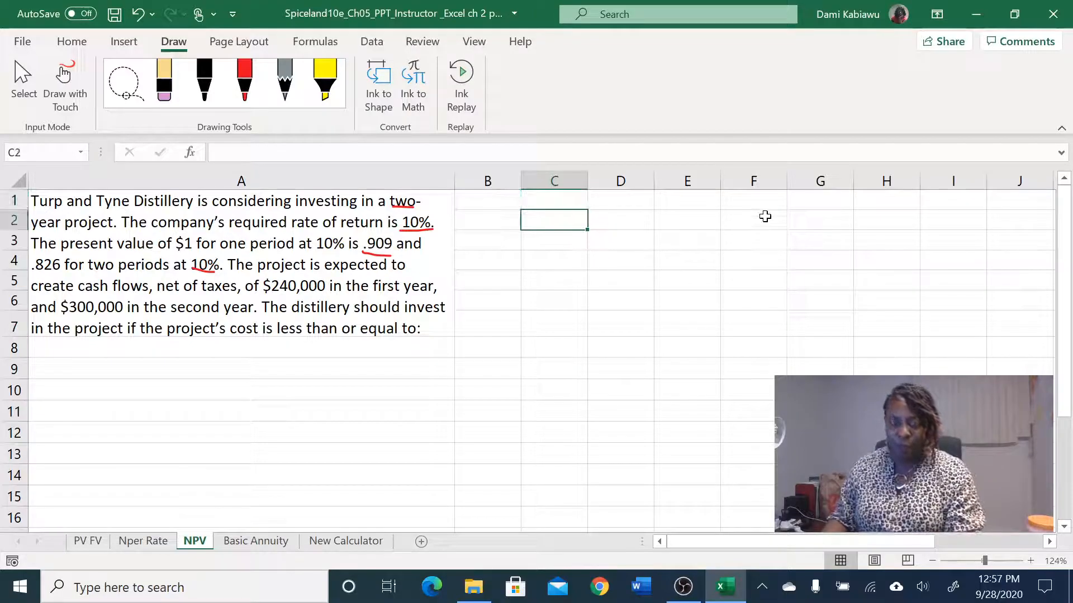
pyautogui.write('Year')
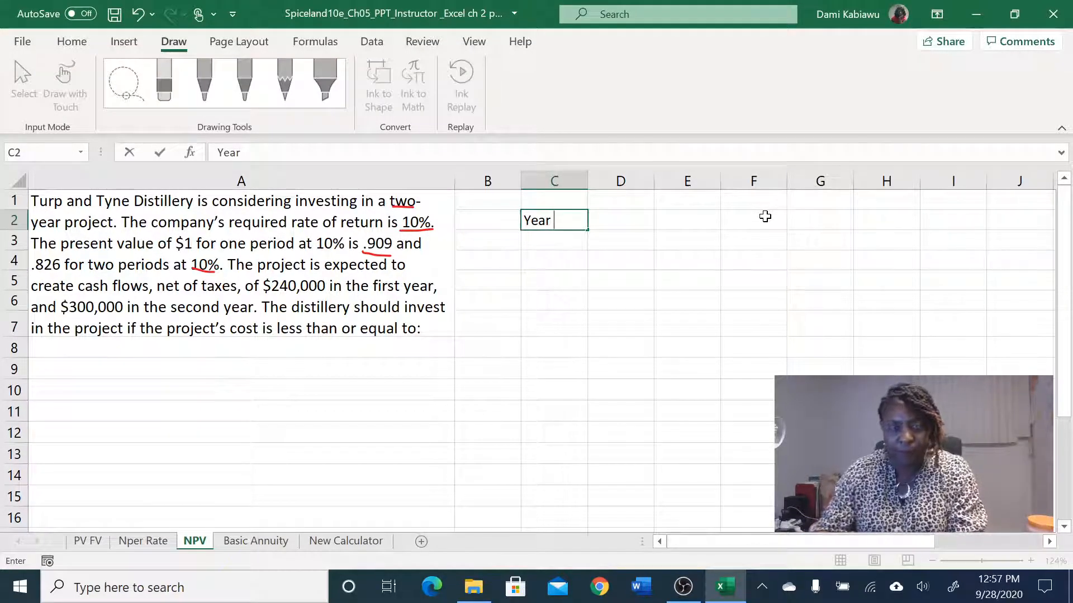
pyautogui.press('Return')
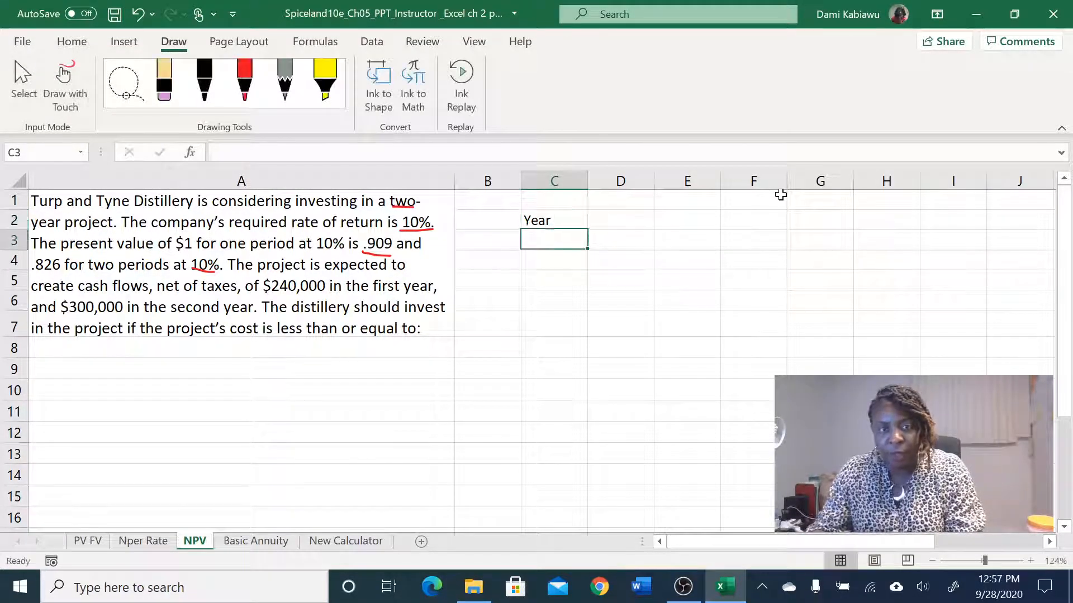
pyautogui.write('1')
pyautogui.press('Return')
pyautogui.write('2')
pyautogui.press('Return')
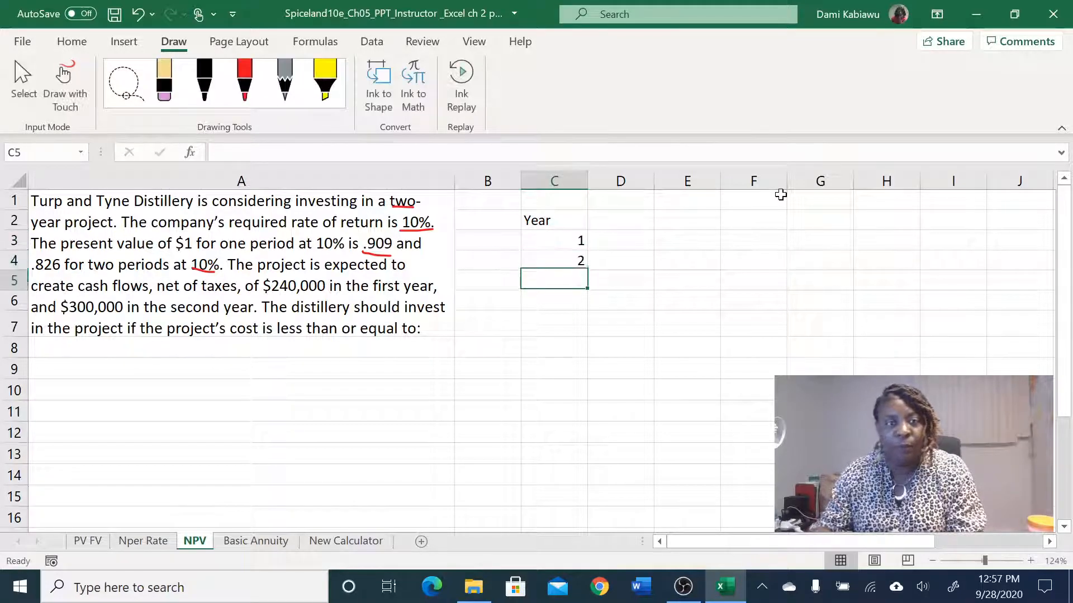
# Step: Add a "Cashflows" column headed in D2, with 240000 for year 1 and 300000 for year 2
pyautogui.click(642, 217)
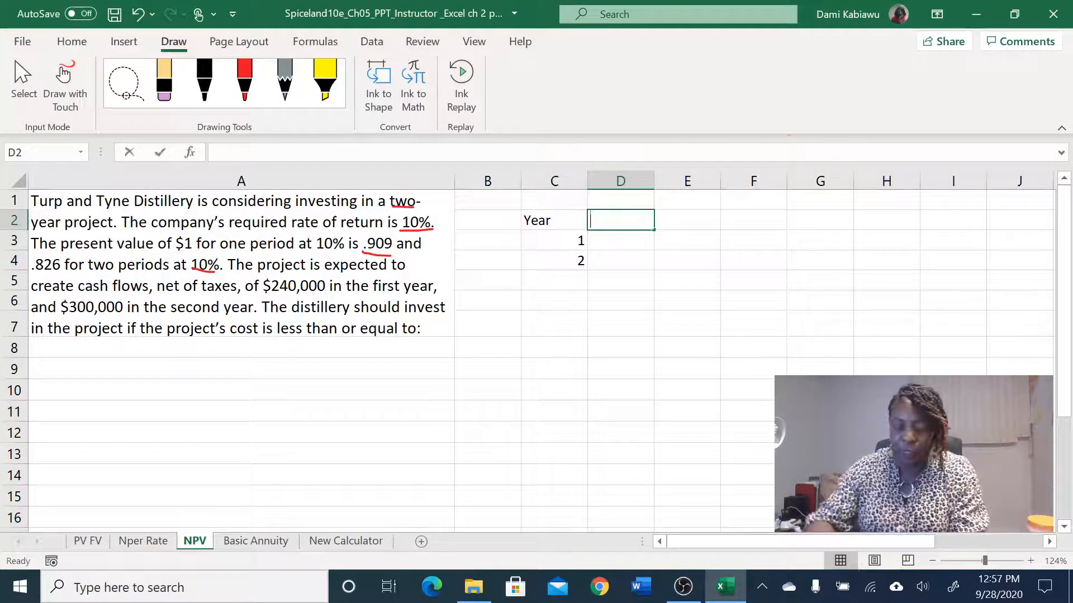
pyautogui.write('Cashflows')
pyautogui.press('Return')
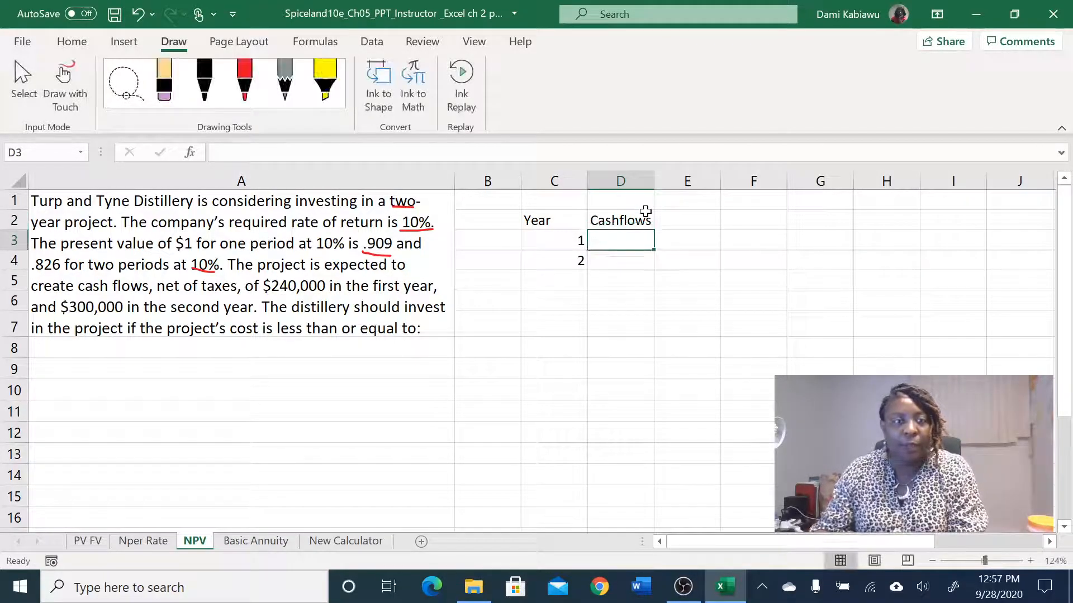
pyautogui.write('240000')
pyautogui.press('Return')
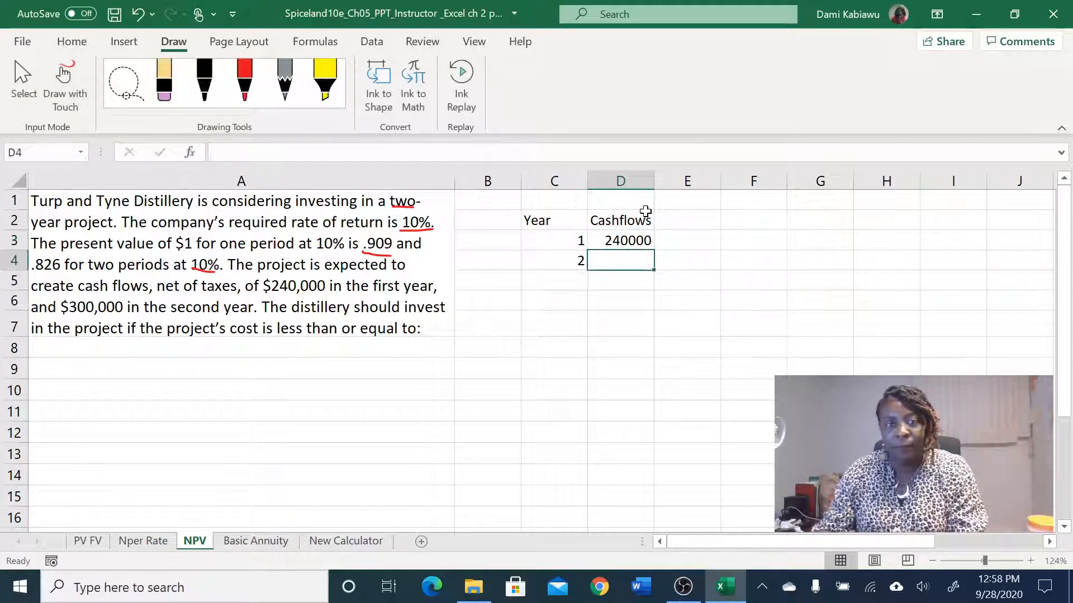
pyautogui.write('30')
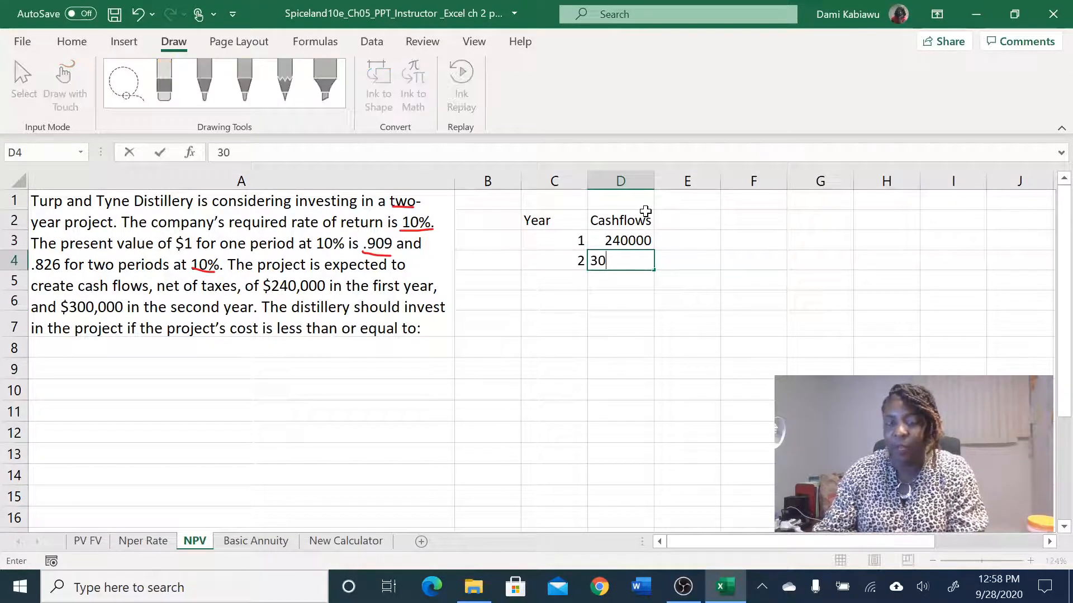
pyautogui.write('0000')
pyautogui.press('Return')
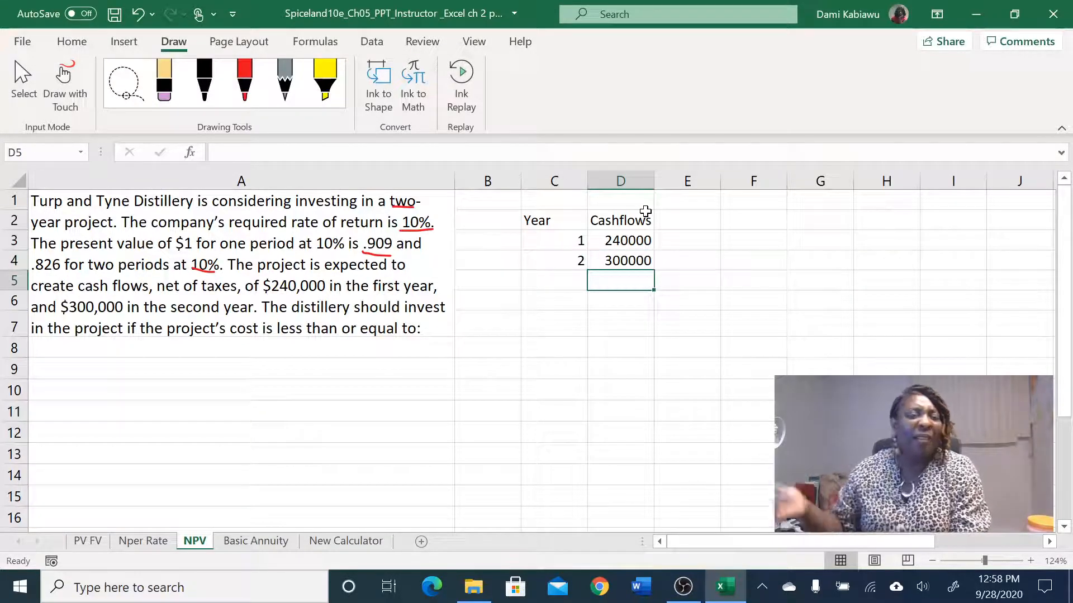
# Step: Enter the header "PV $1 At 10%" in cell E2
pyautogui.click(706, 220)
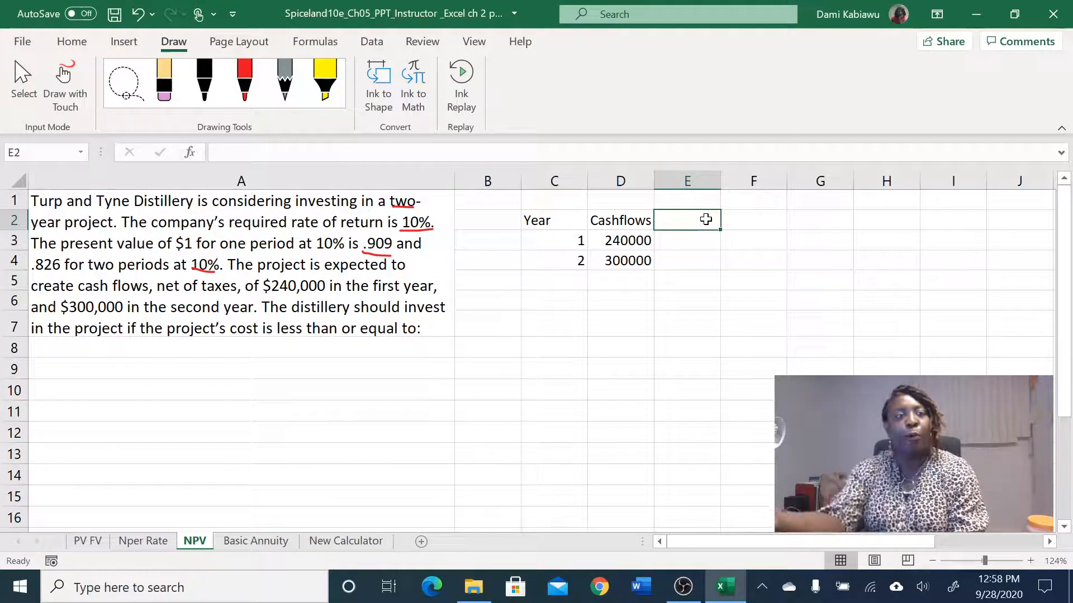
pyautogui.write('PV')
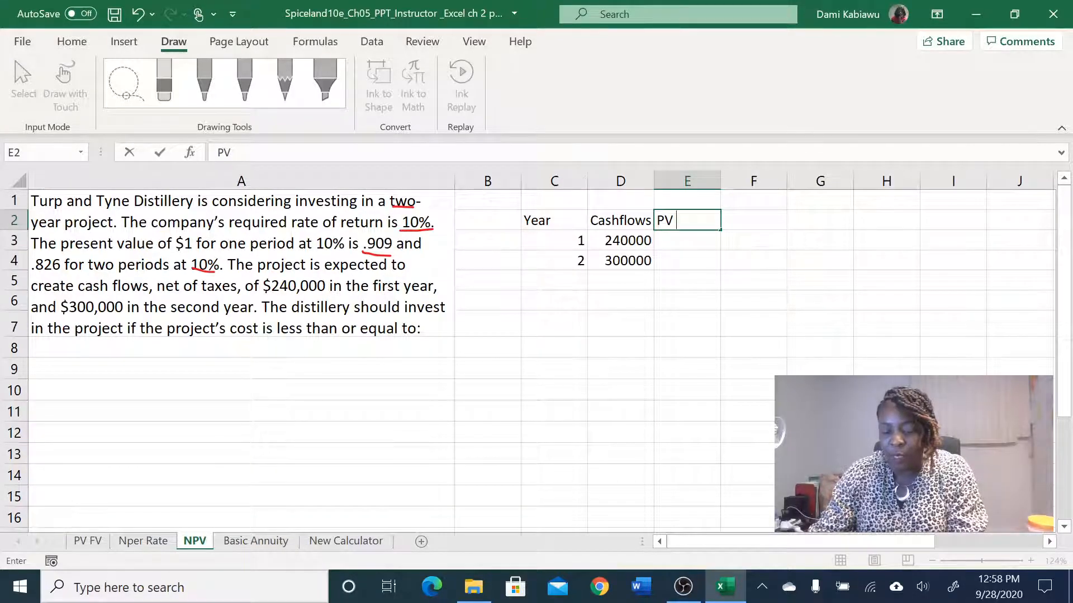
pyautogui.write(' $! At 10')
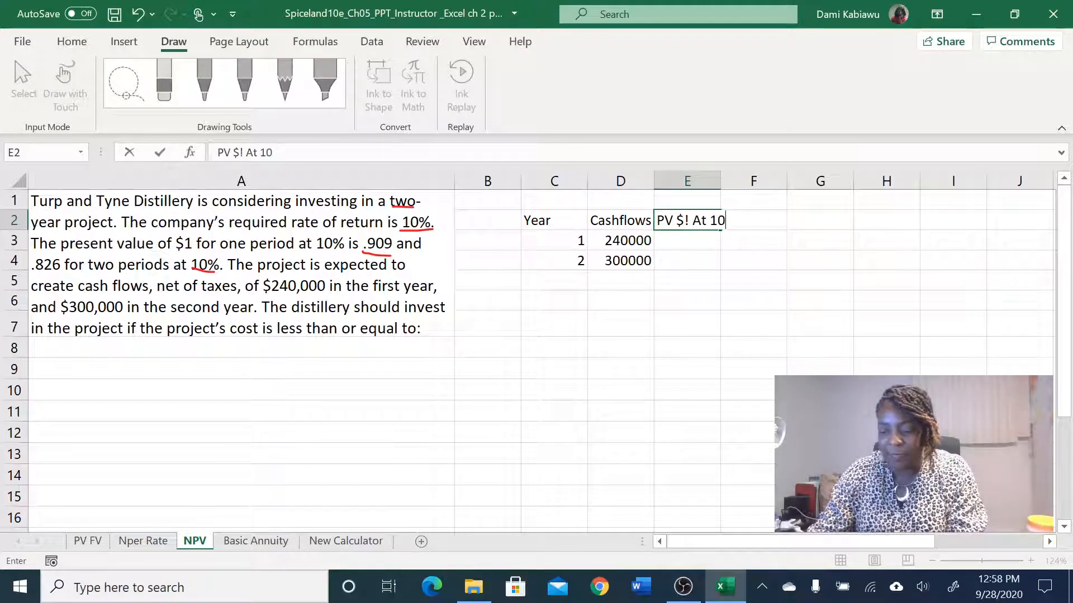
pyautogui.write('%')
pyautogui.press('Return')
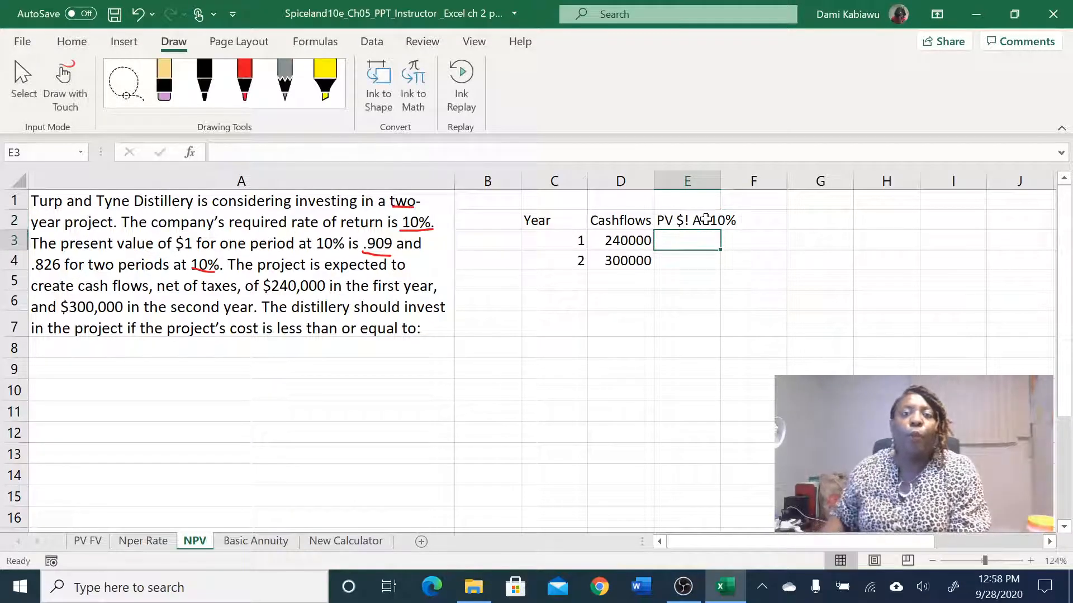
pyautogui.doubleClick(696, 223)
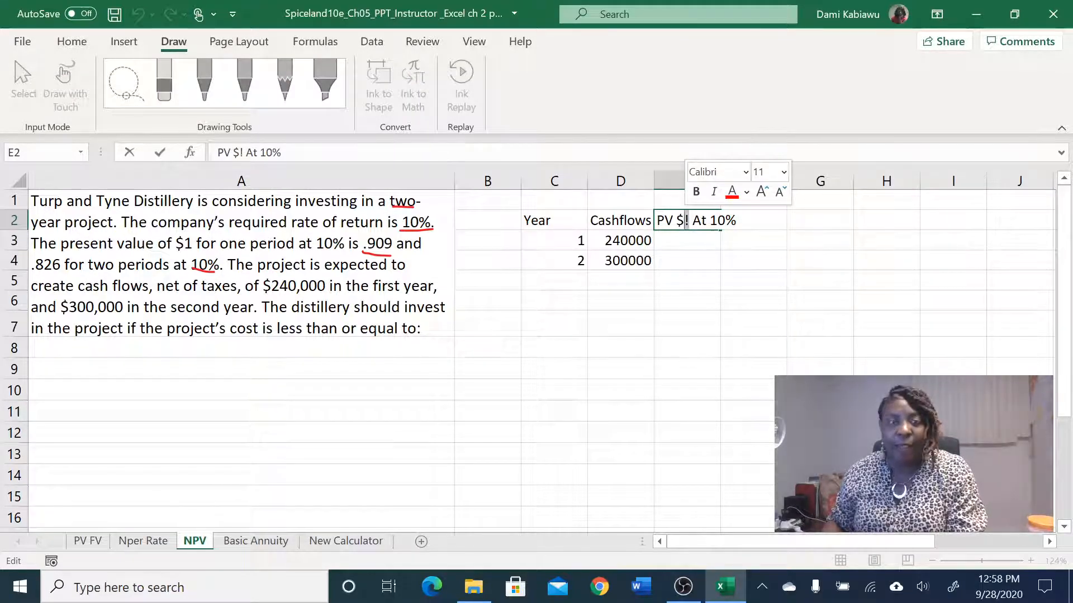
pyautogui.write('1')
pyautogui.press('Return')
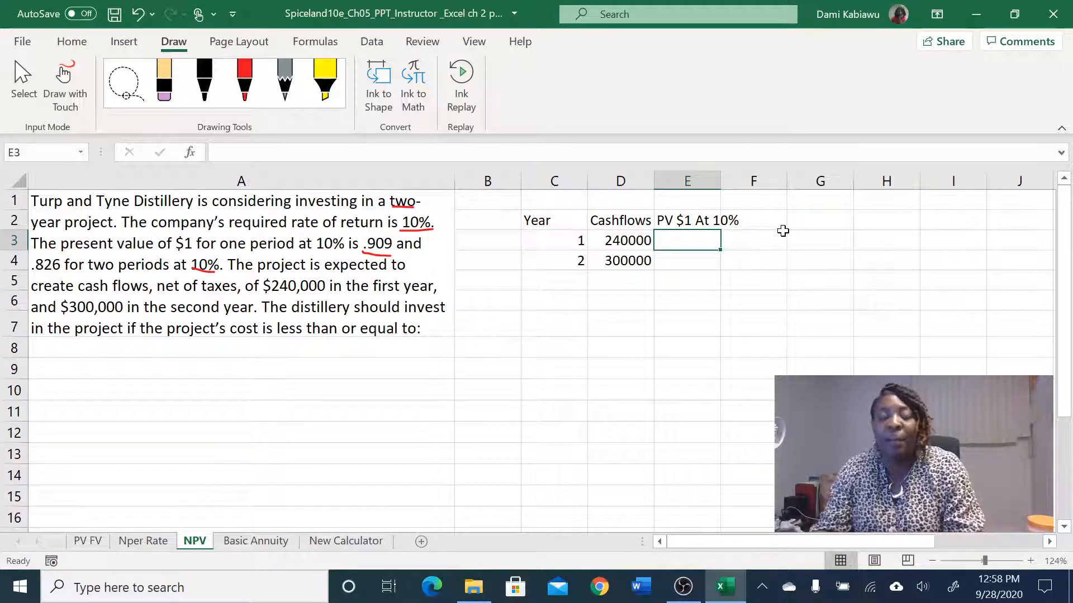
# Step: Enter the present value factors .909 in E3 and .826 in E4, and widen column E to fit its header
pyautogui.write('.909')
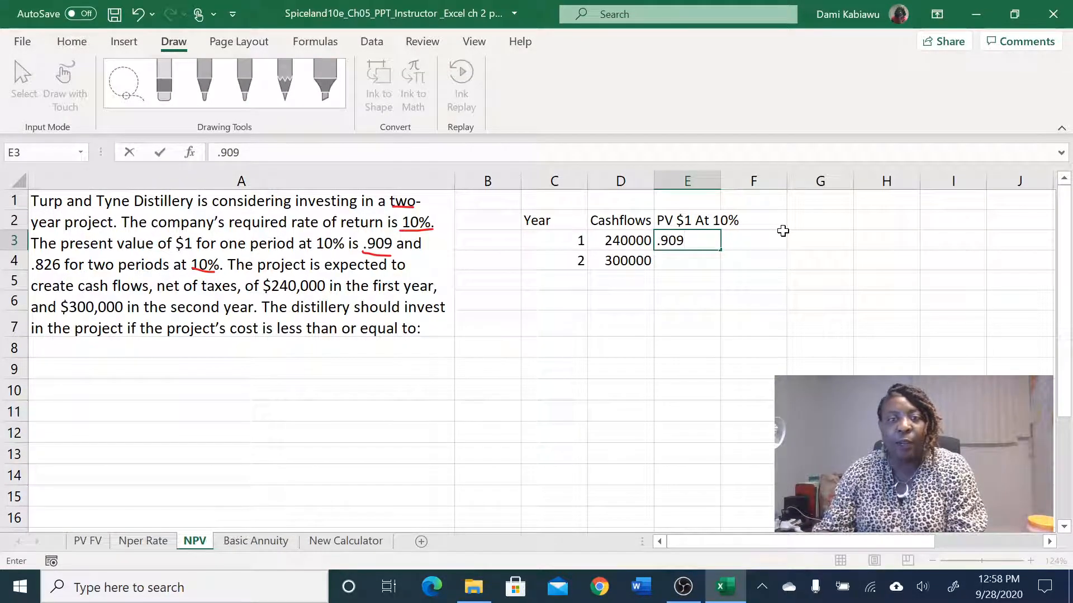
pyautogui.press('Return')
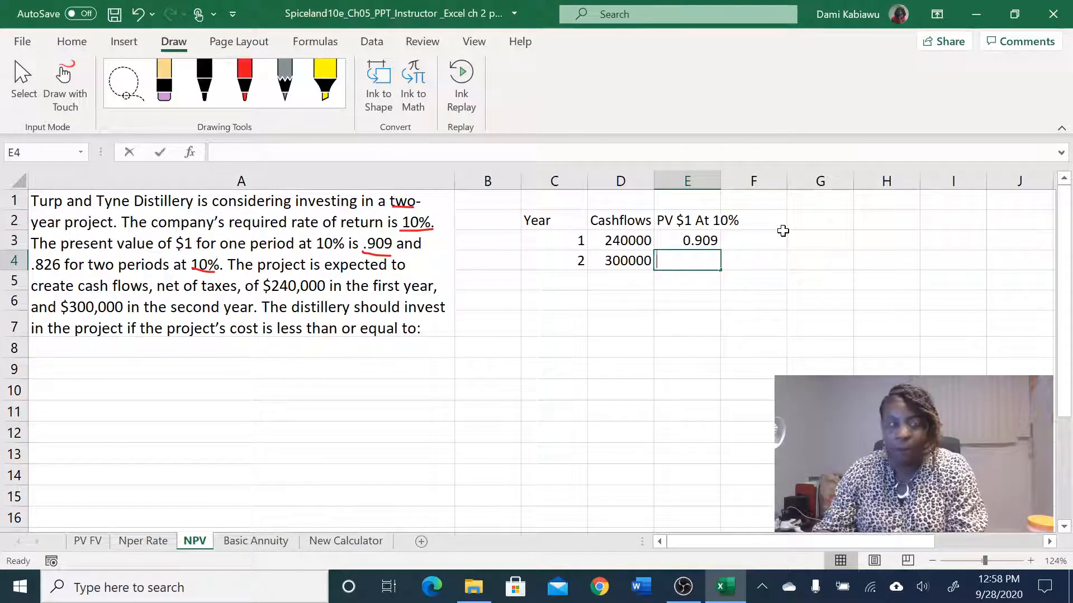
pyautogui.write('.82')
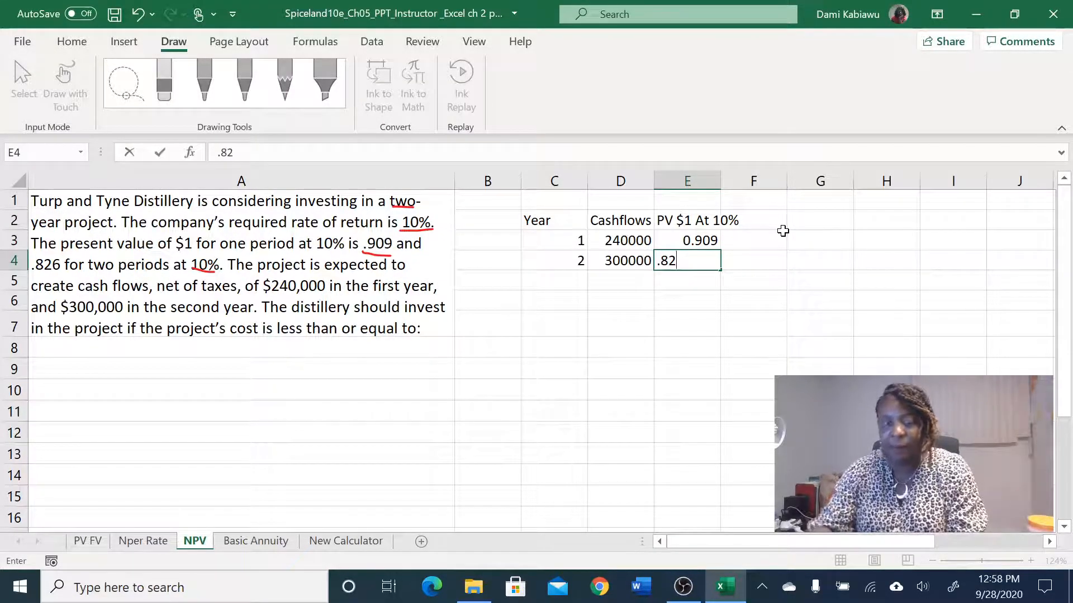
pyautogui.write('6')
pyautogui.click(748, 296)
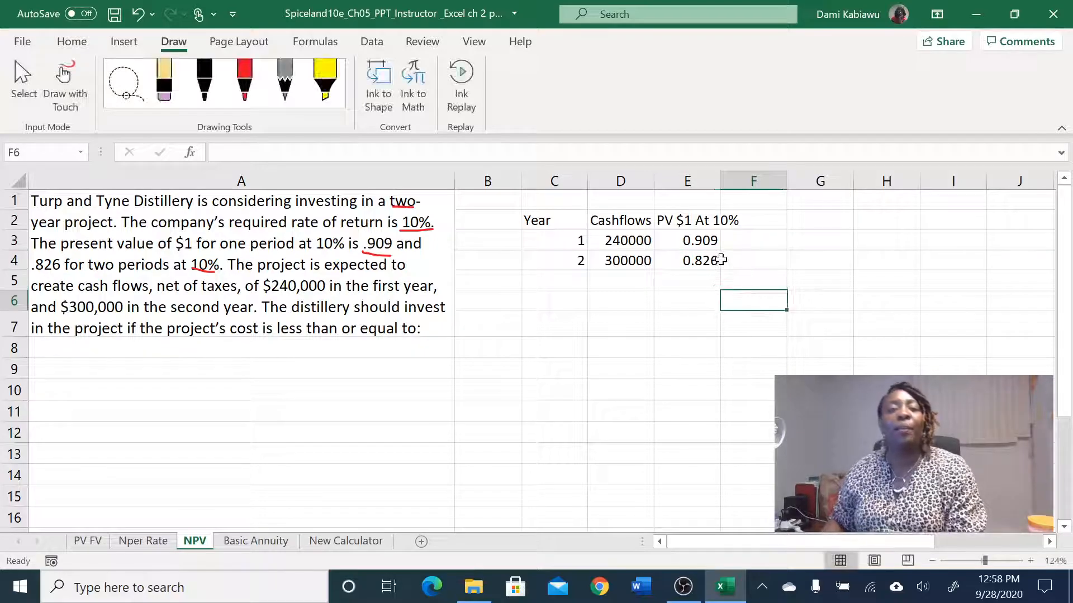
pyautogui.moveTo(720, 175); pyautogui.dragTo(745, 175)
pyautogui.click(688, 354)
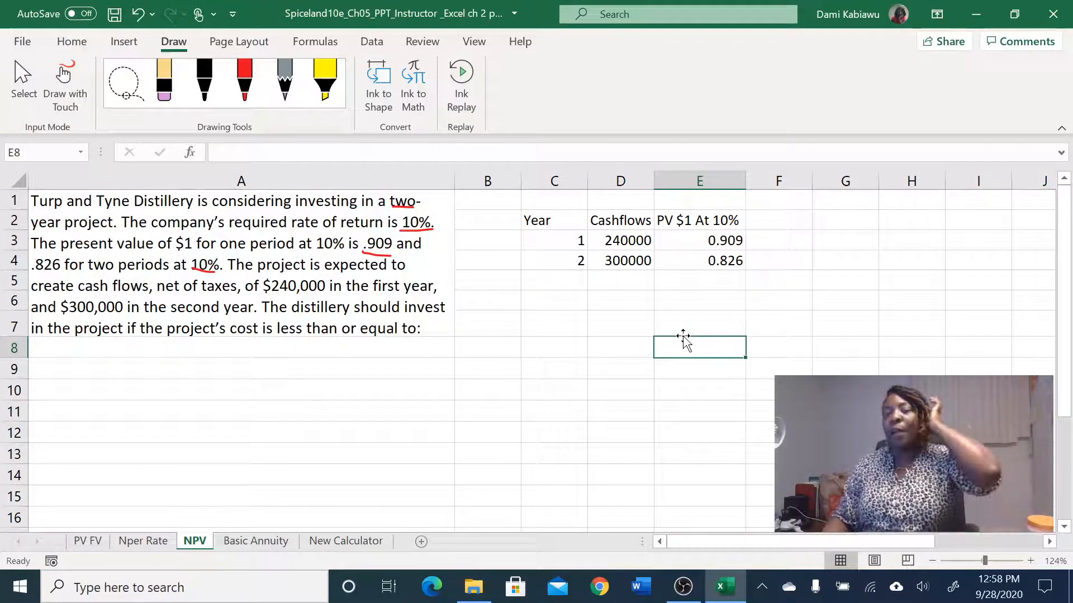
# Step: Label cell C1 "Rate" and enter 10% beside it in D1
pyautogui.click(541, 201)
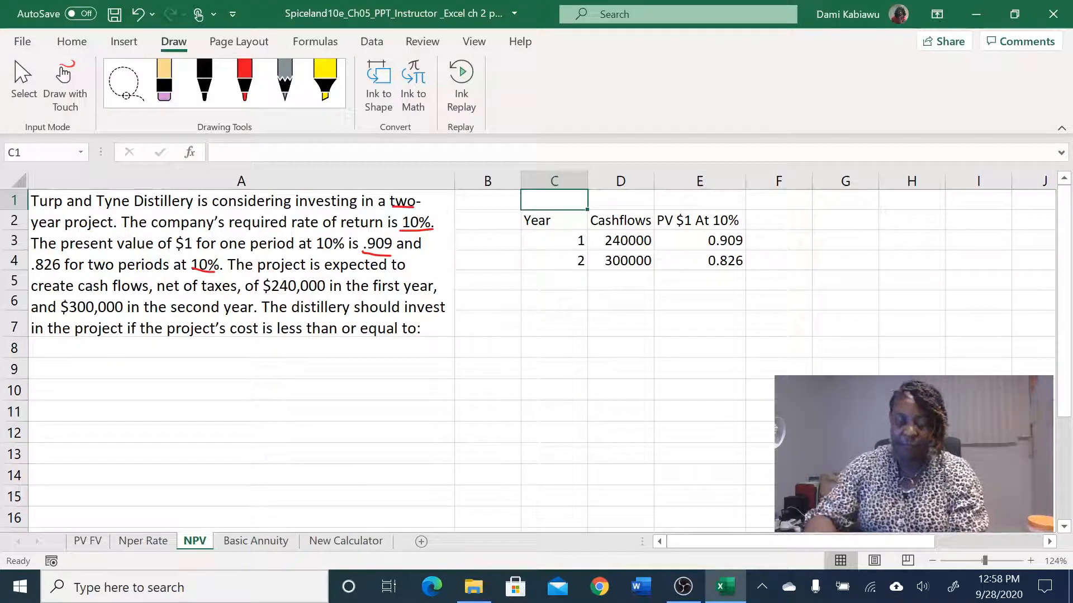
pyautogui.write('Rate')
pyautogui.press('Tab')
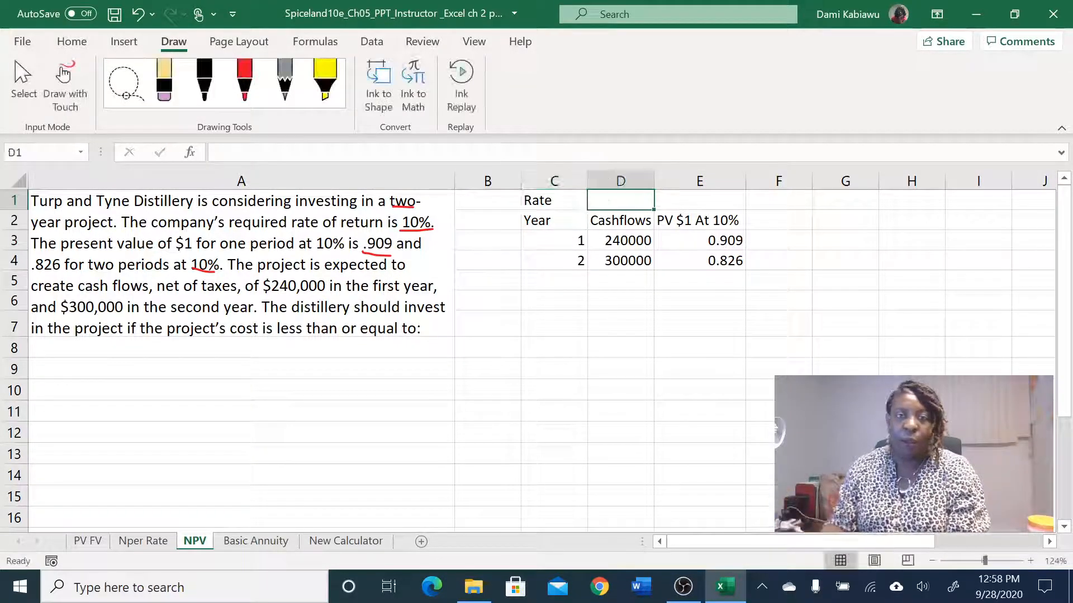
pyautogui.write('10%')
pyautogui.press('Return')
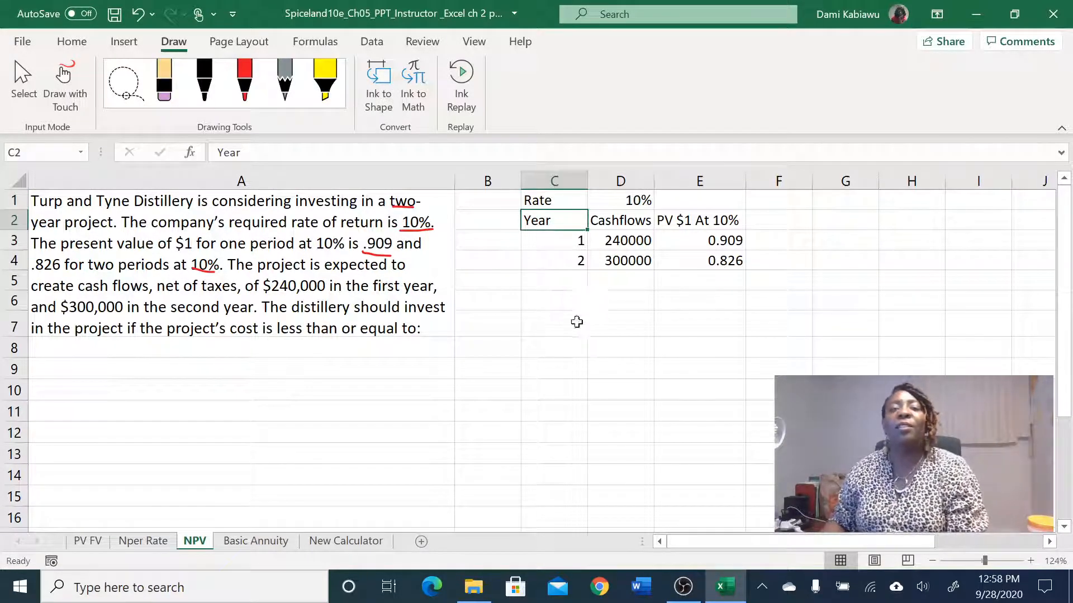
# Step: Enter the header "PV of the Cash" in cell F2
pyautogui.click(785, 219)
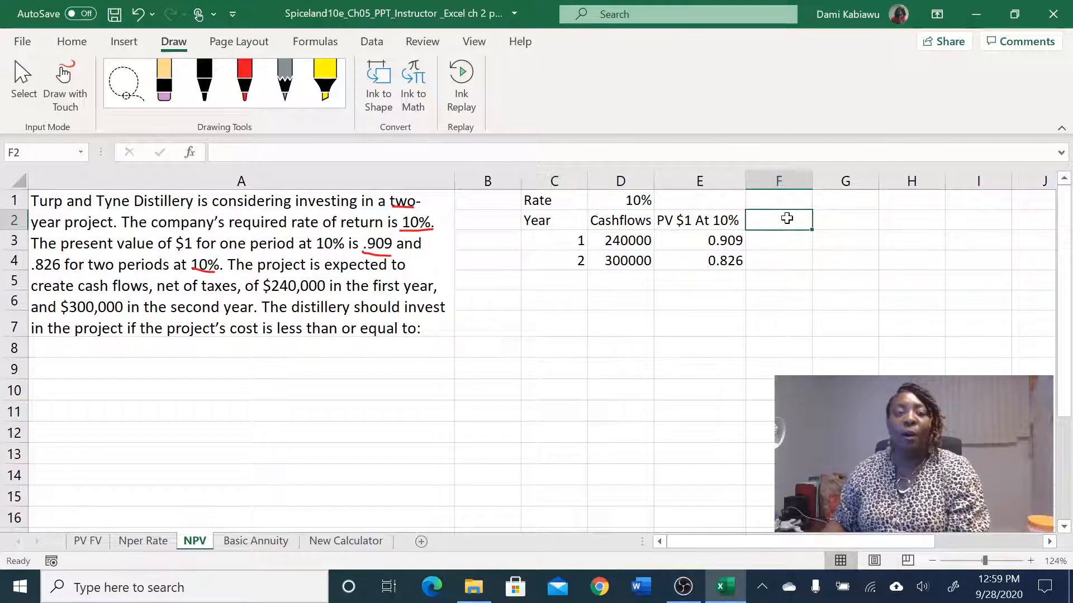
pyautogui.write('PV of the CA')
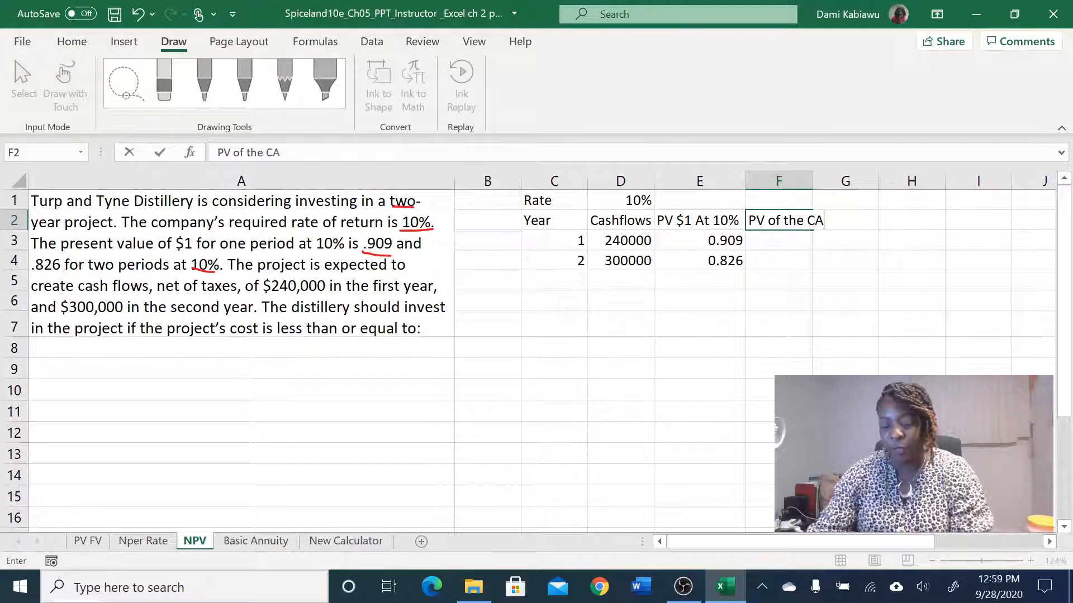
pyautogui.write('as')
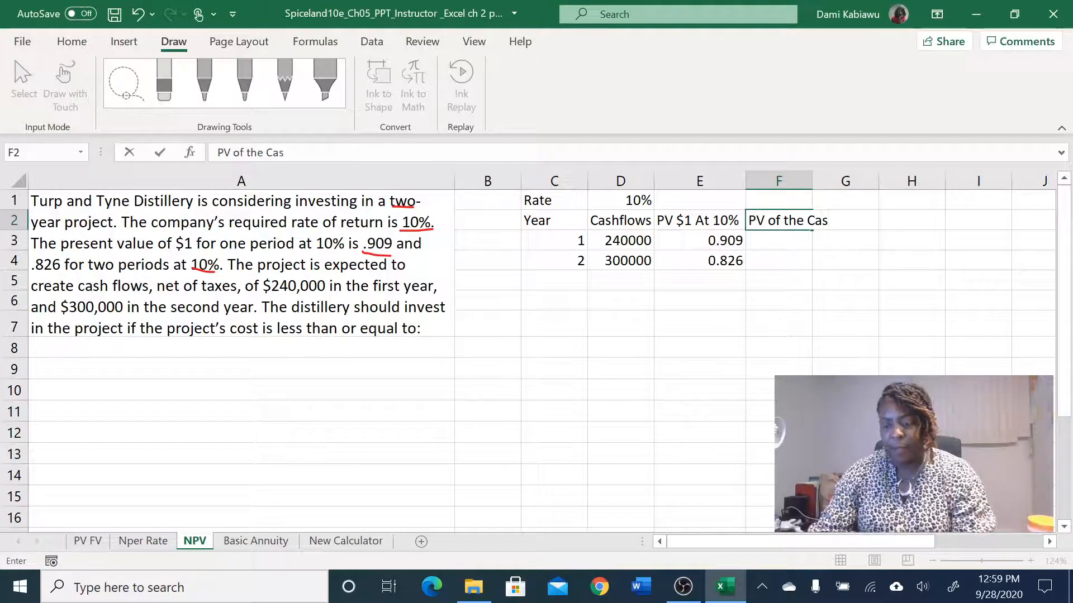
pyautogui.write('h')
# Step: Calculate each year's present value in F3:F4 with the formula =E3*D3 in F3, filled down to F4
pyautogui.click(787, 241)
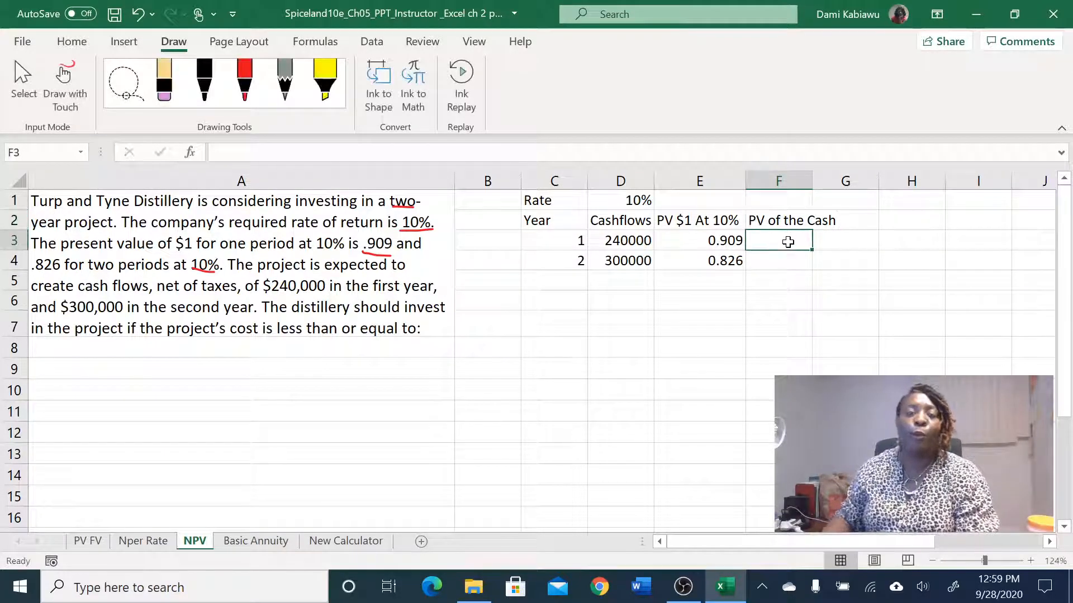
pyautogui.write('=')
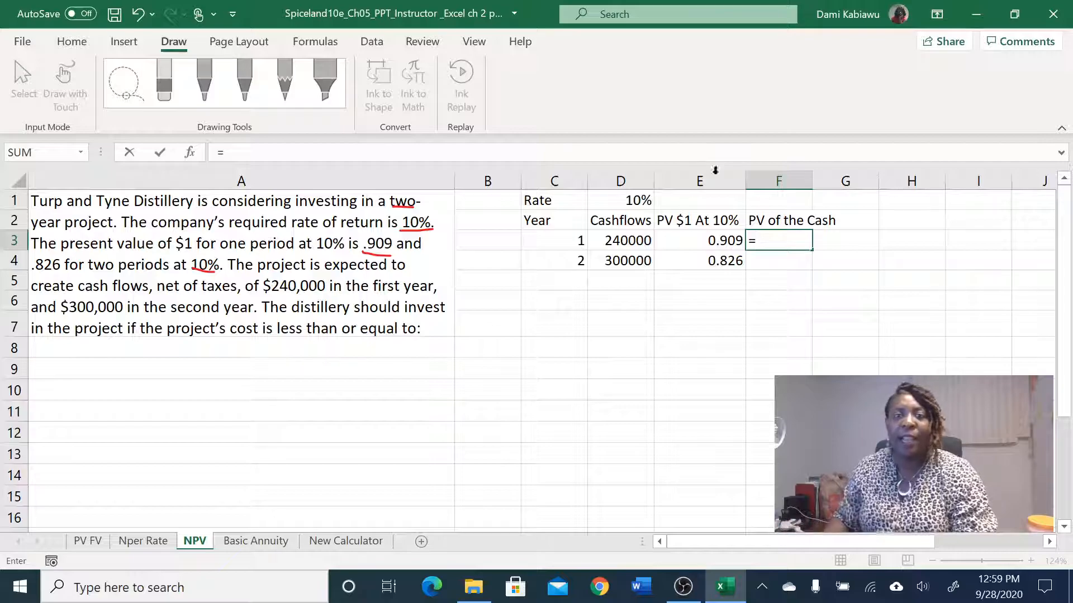
pyautogui.click(715, 241)
pyautogui.write('*')
pyautogui.click(639, 241)
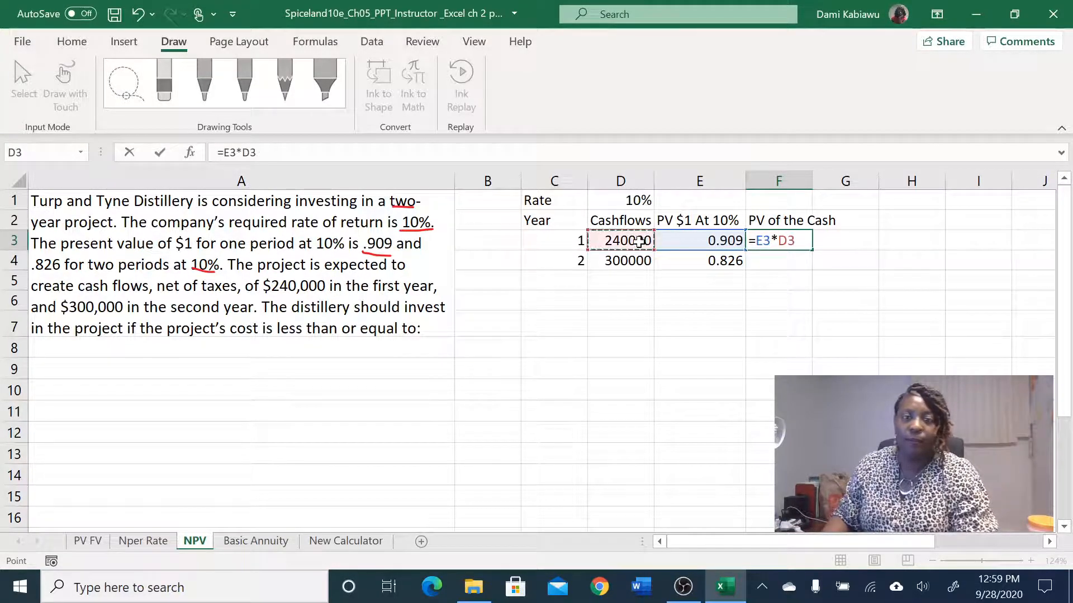
pyautogui.press('Return')
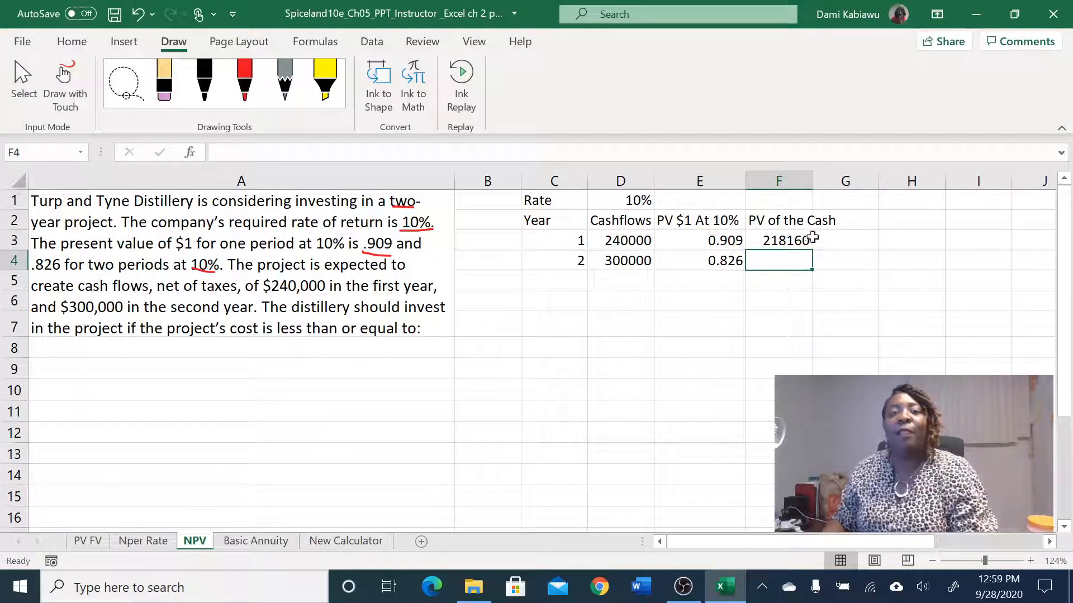
pyautogui.click(793, 241)
pyautogui.moveTo(812, 250); pyautogui.dragTo(814, 274)
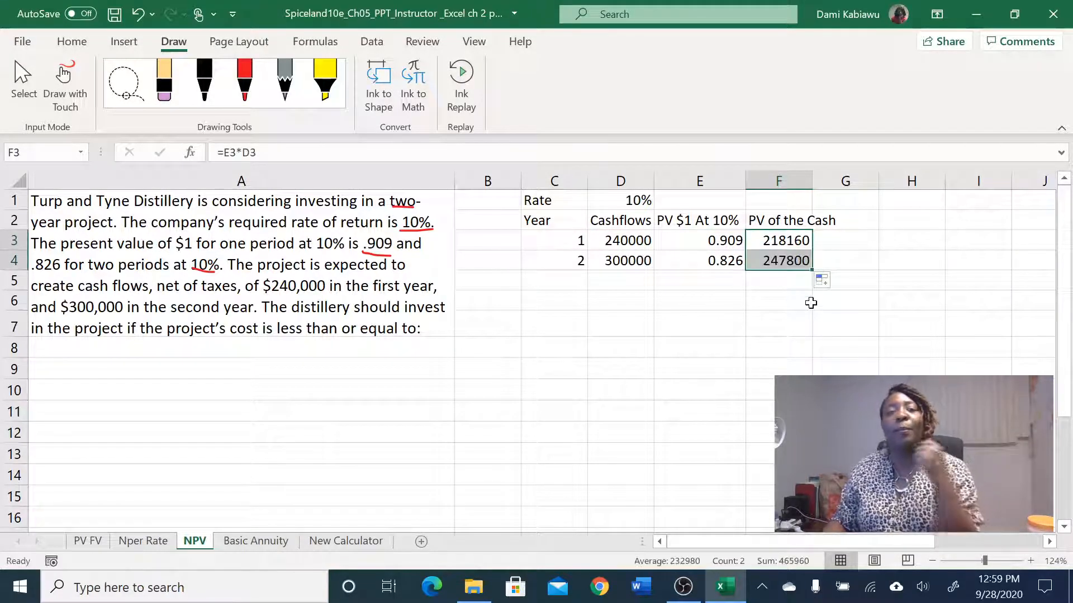
# Step: Enter the label "Present Value" in cell E6
pyautogui.click(782, 299)
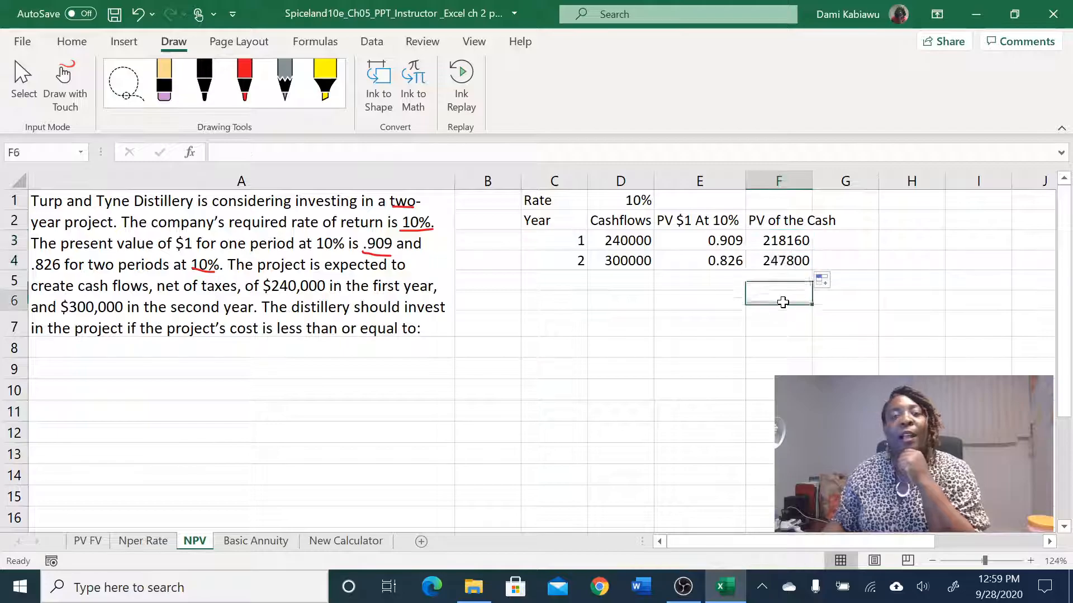
pyautogui.click(700, 300)
pyautogui.write('Presentr')
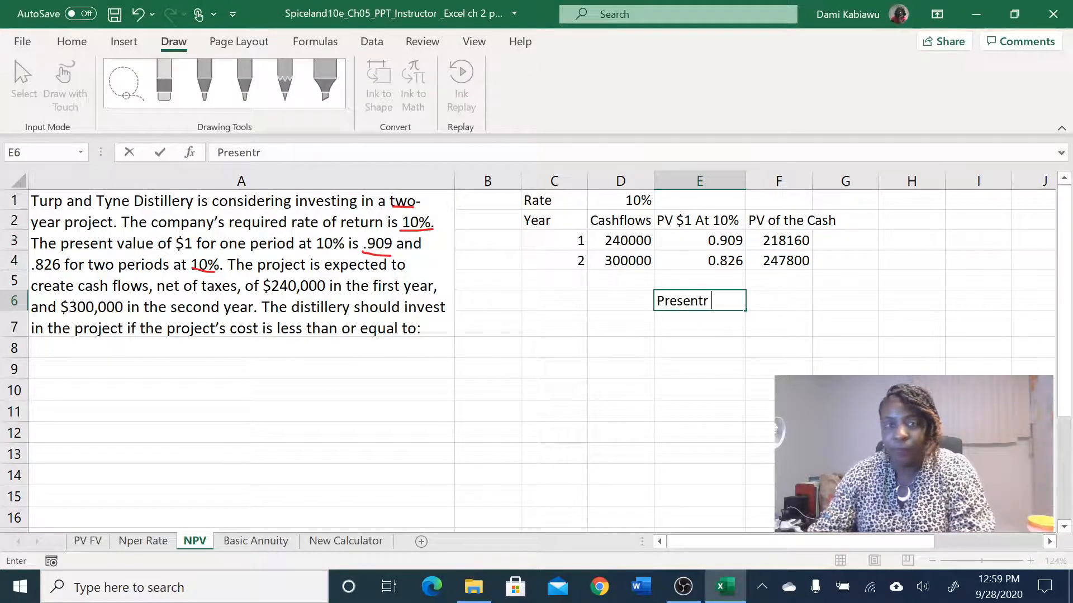
pyautogui.write(' Value')
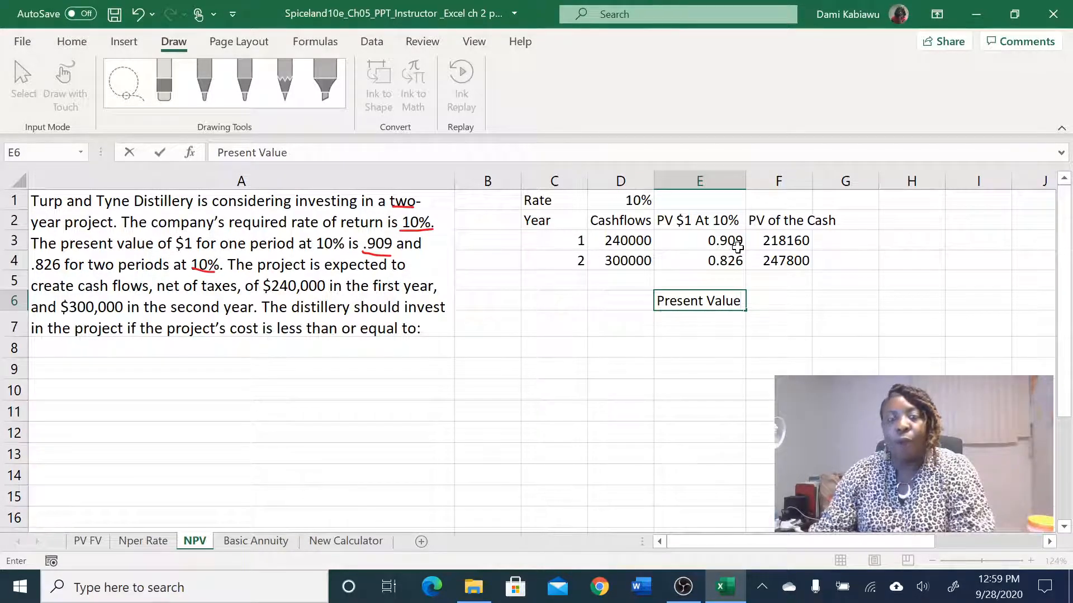
pyautogui.press('Tab')
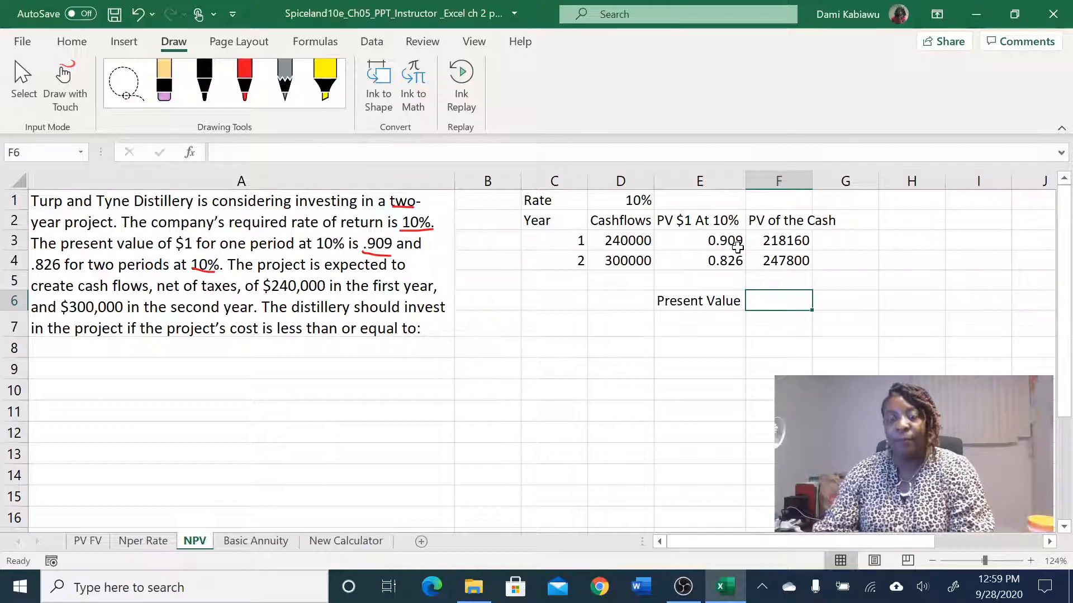
# Step: Add the two yearly present values in F6 with the formula =F3+F4
pyautogui.write('=')
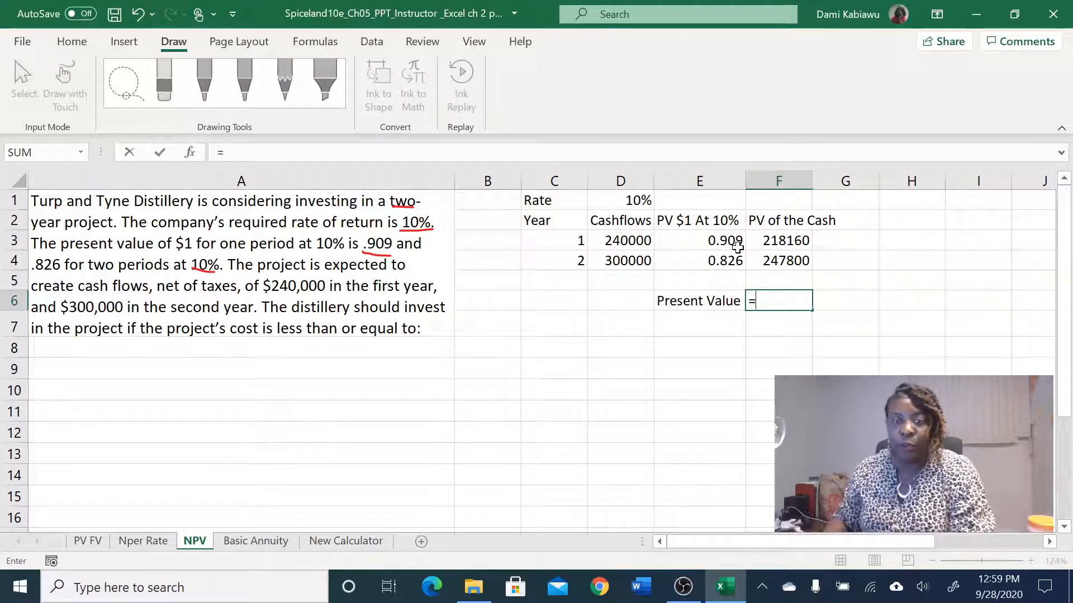
pyautogui.click(782, 247)
pyautogui.write('+')
pyautogui.click(787, 262)
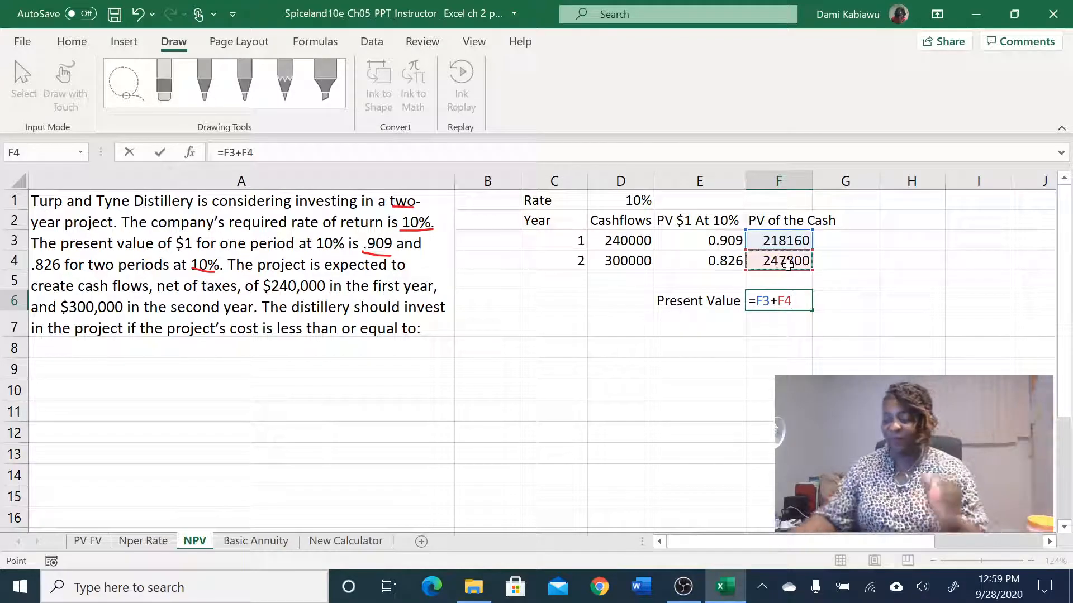
pyautogui.press('Return')
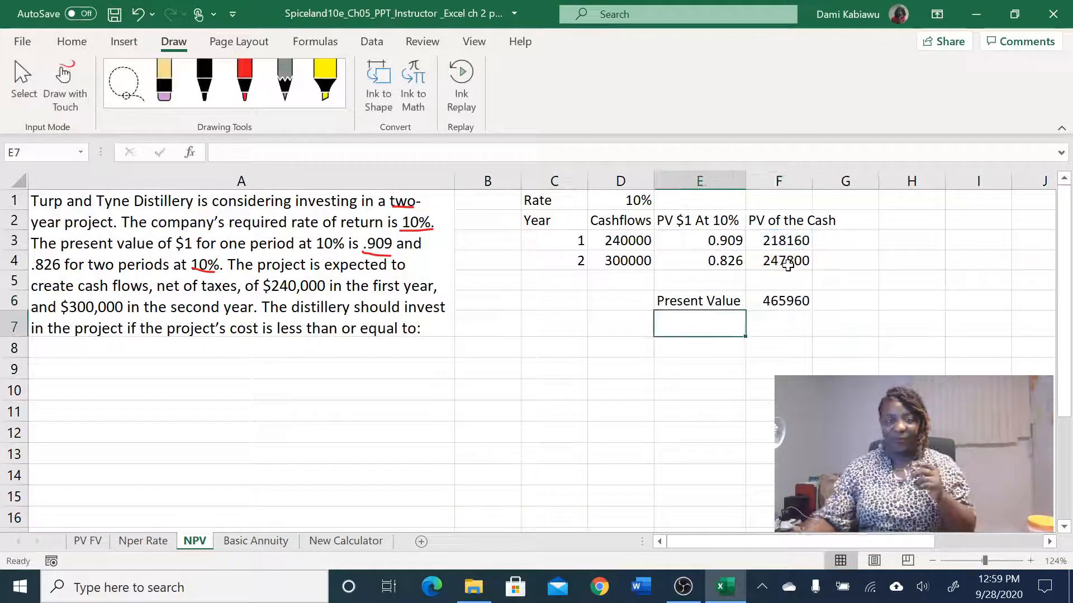
# Step: Format the total present value in F6 as Currency with no decimal places
pyautogui.click(782, 303)
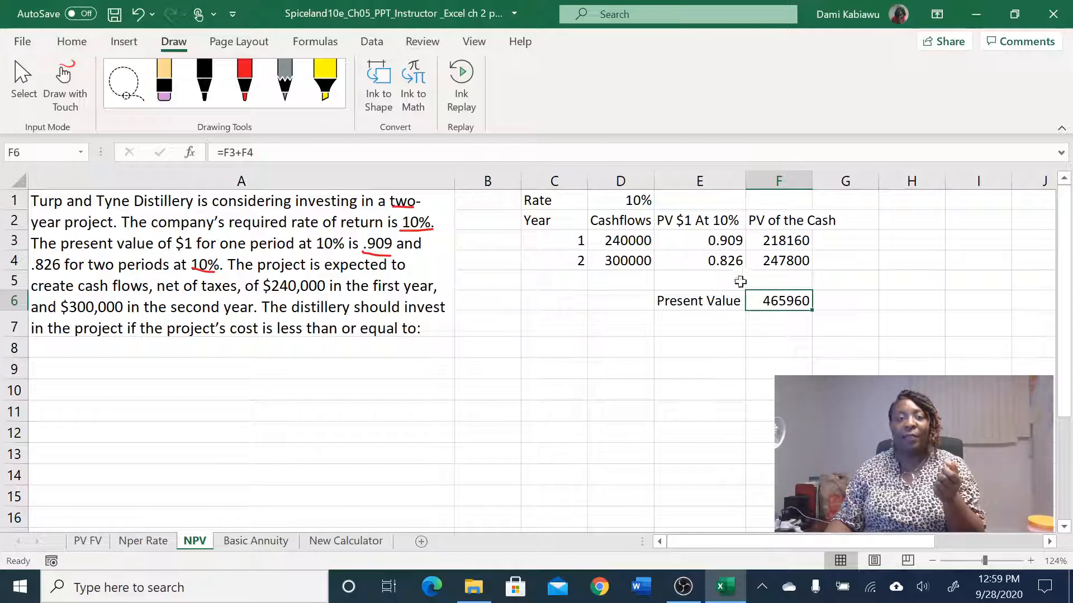
pyautogui.click(72, 42)
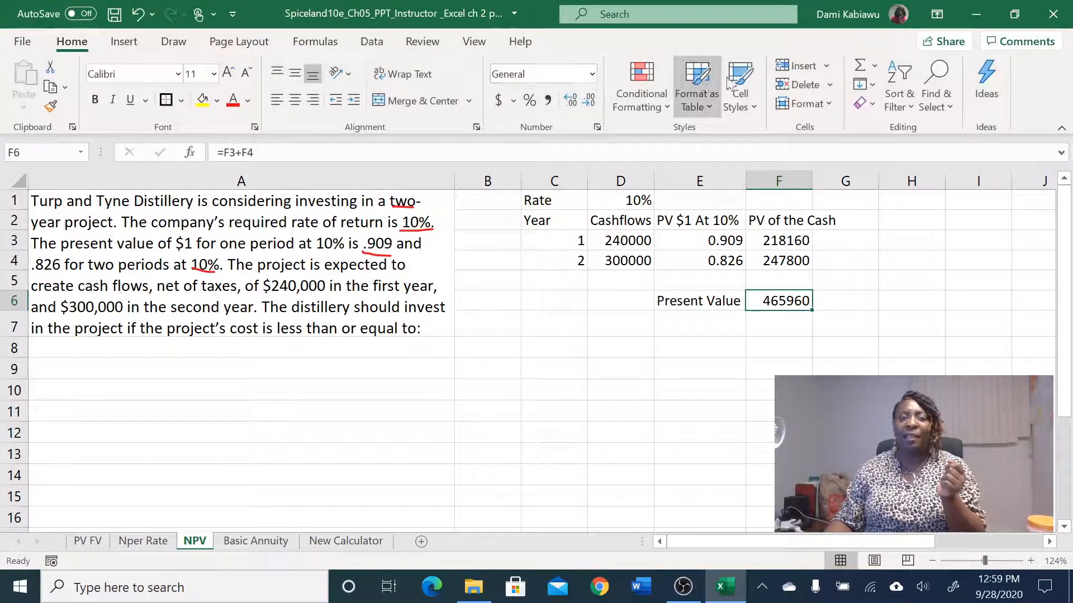
pyautogui.click(591, 74)
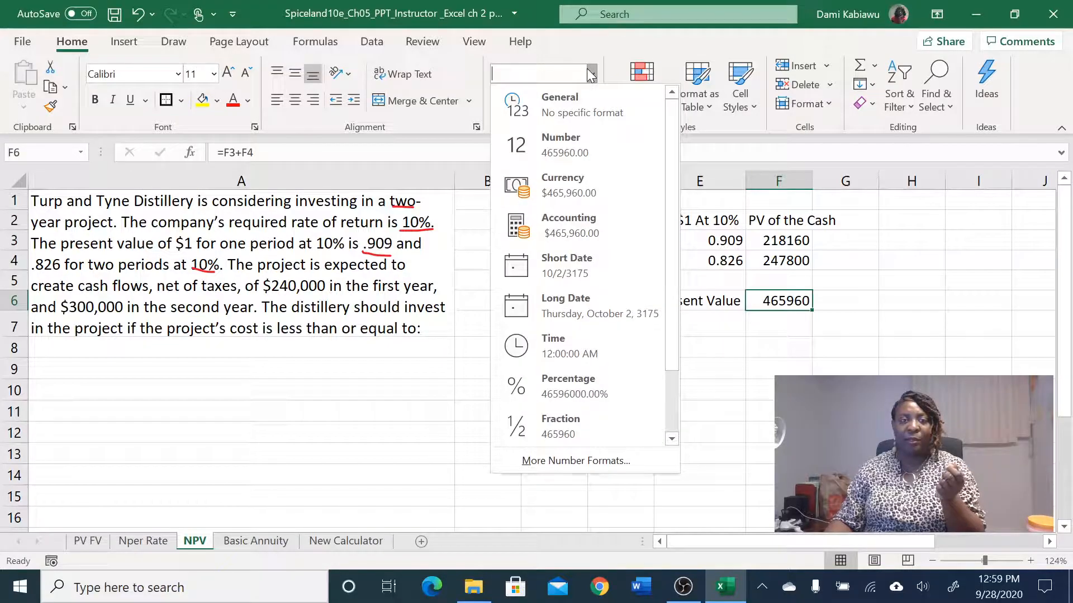
pyautogui.click(553, 203)
pyautogui.click(590, 100)
pyautogui.click(590, 101)
pyautogui.click(791, 369)
# Step: Copy the currency format of F6 to the present values in F3:F4 and the cash flows in D3:D4
pyautogui.click(801, 302)
pyautogui.click(50, 107)
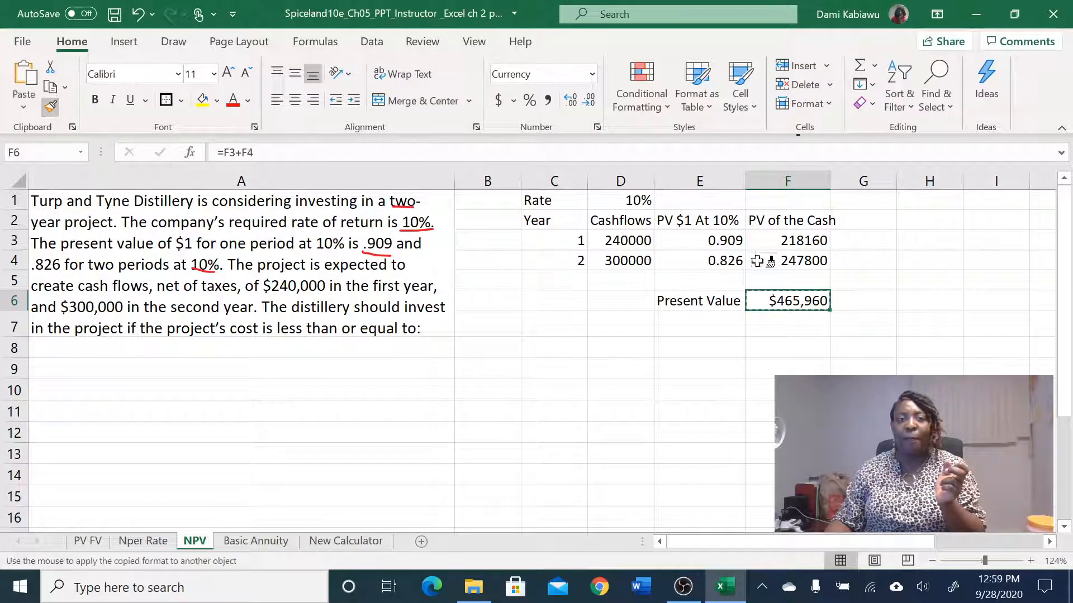
pyautogui.moveTo(788, 240); pyautogui.dragTo(787, 260)
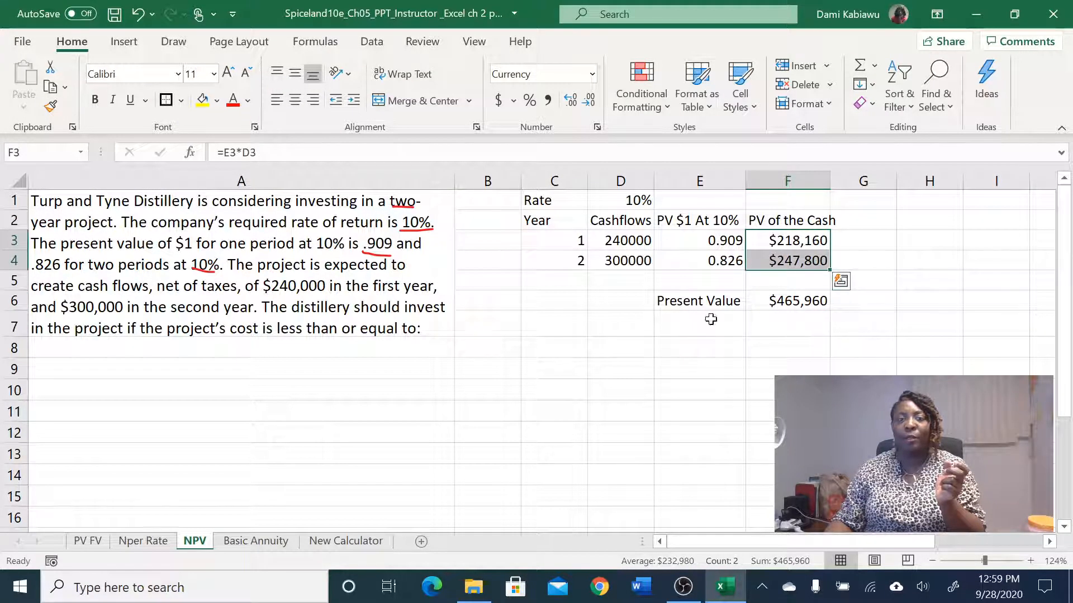
pyautogui.click(51, 106)
pyautogui.moveTo(637, 240); pyautogui.dragTo(635, 261)
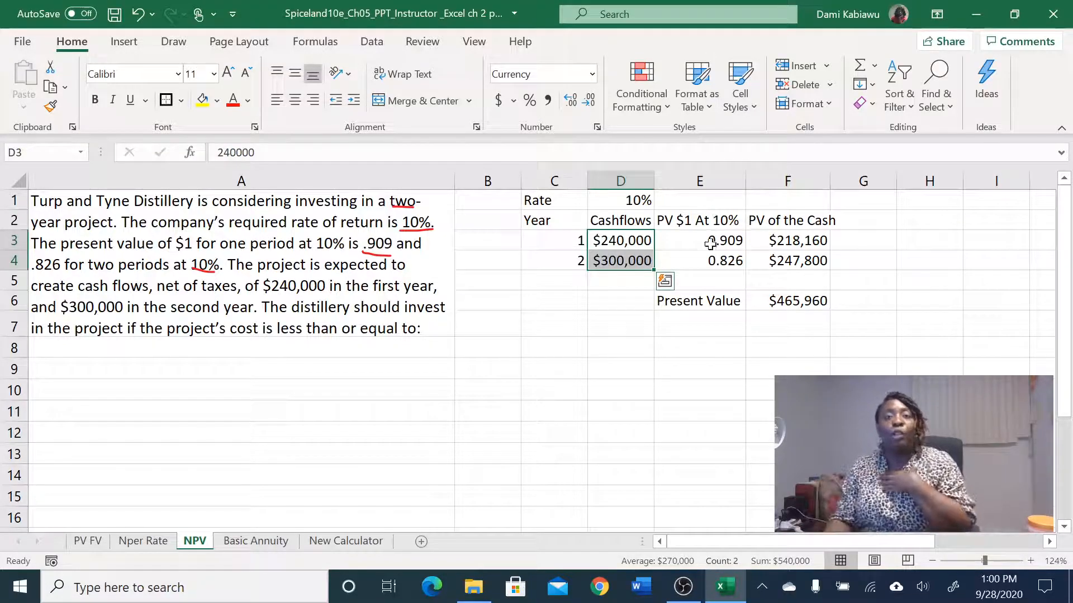
pyautogui.moveTo(707, 221); pyautogui.dragTo(704, 263)
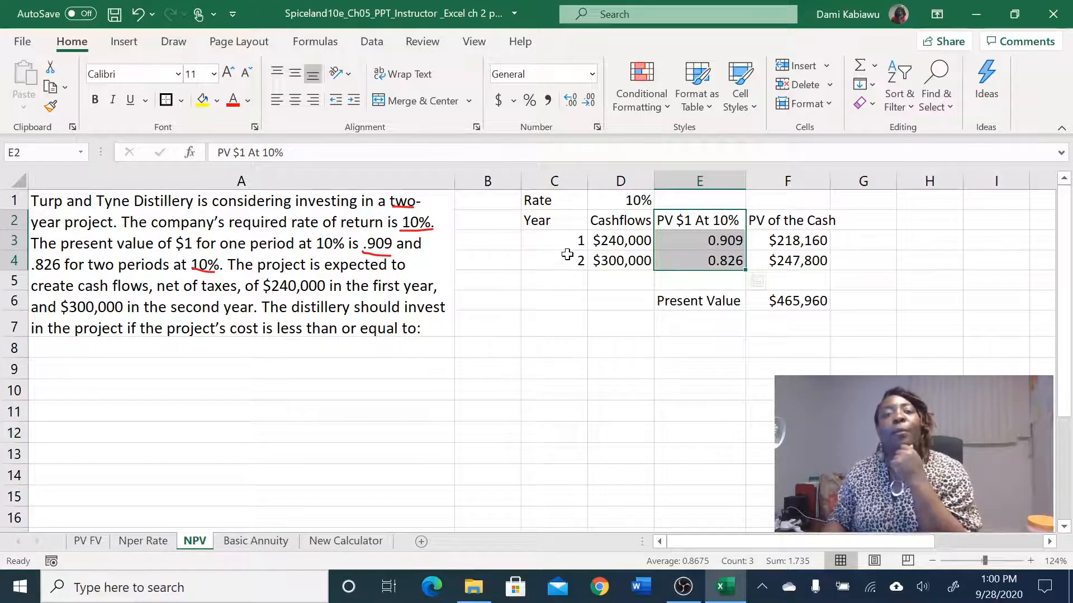
pyautogui.moveTo(555, 240); pyautogui.dragTo(799, 241)
pyautogui.moveTo(571, 262); pyautogui.dragTo(792, 263)
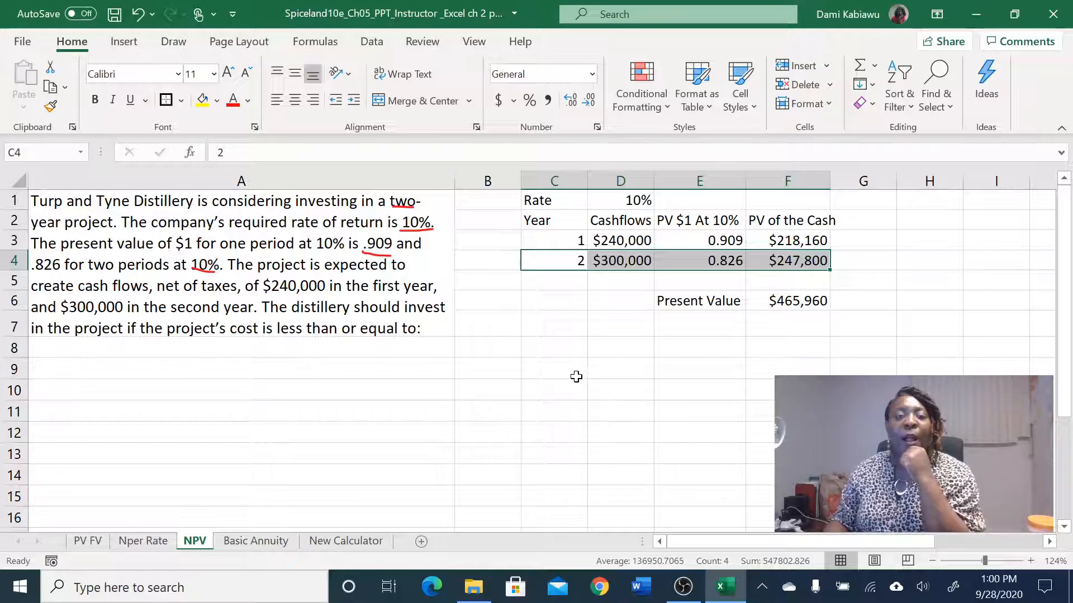
pyautogui.click(556, 370)
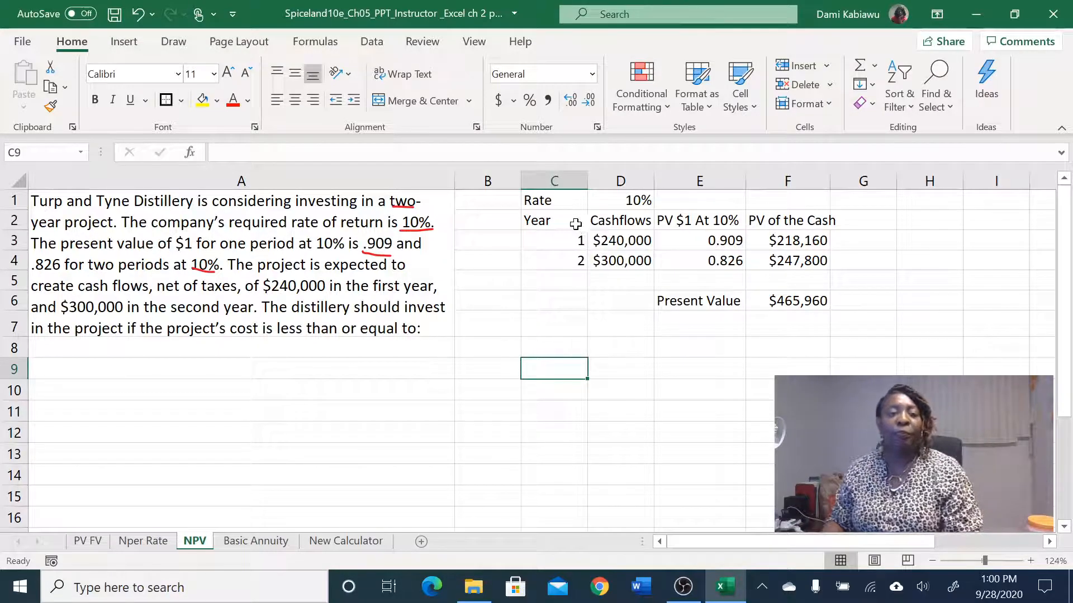
# Step: Copy the Year and Cashflows table in C2:D4 to the range starting at C8
pyautogui.moveTo(563, 217); pyautogui.dragTo(627, 257)
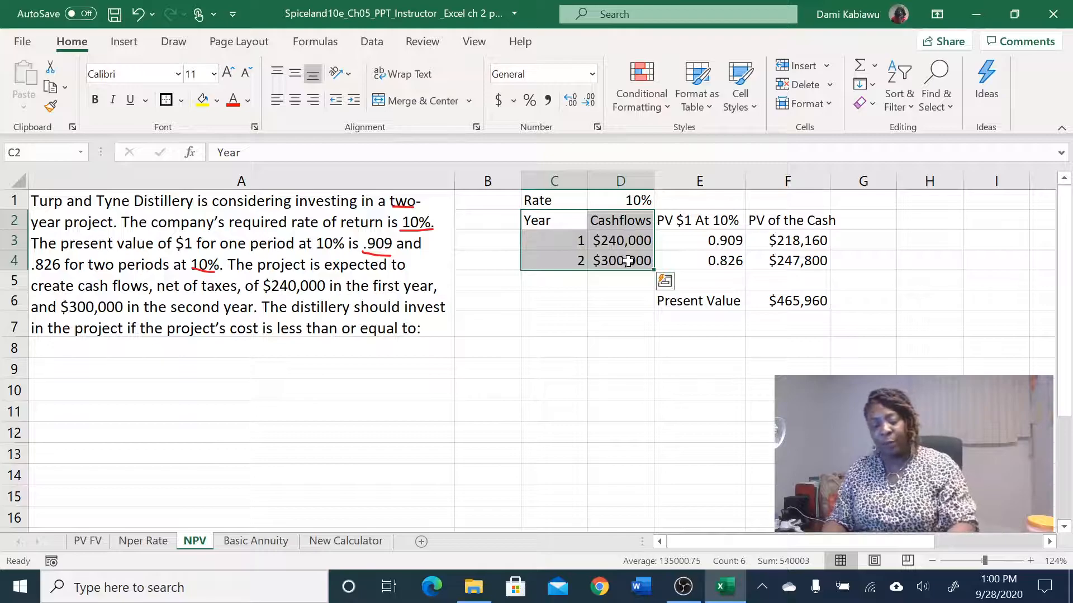
pyautogui.hotkey('ctrl', 'c')
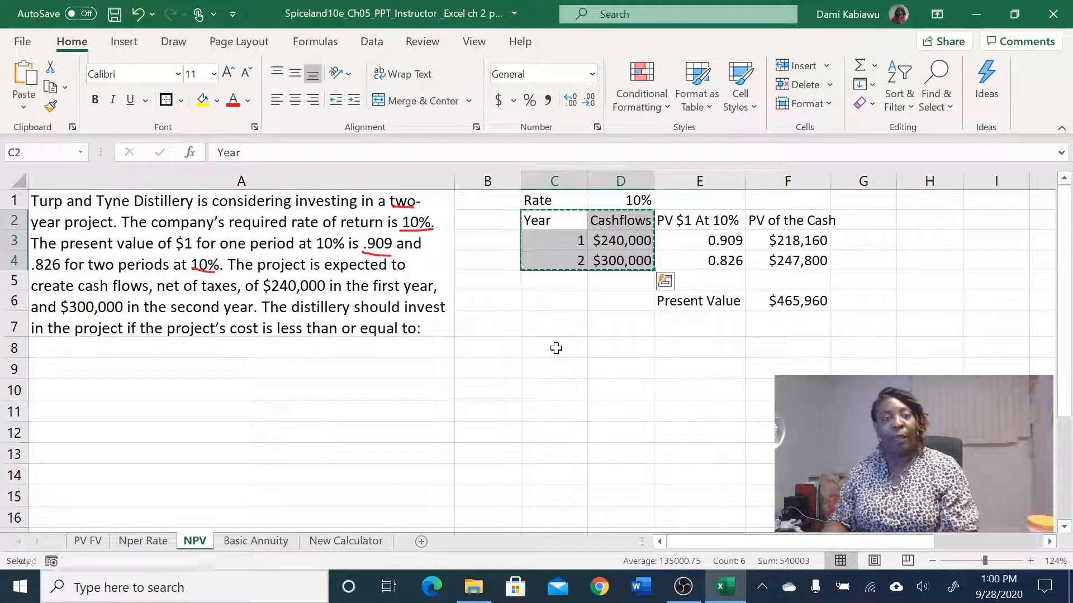
pyautogui.click(556, 348)
pyautogui.hotkey('ctrl', 'v')
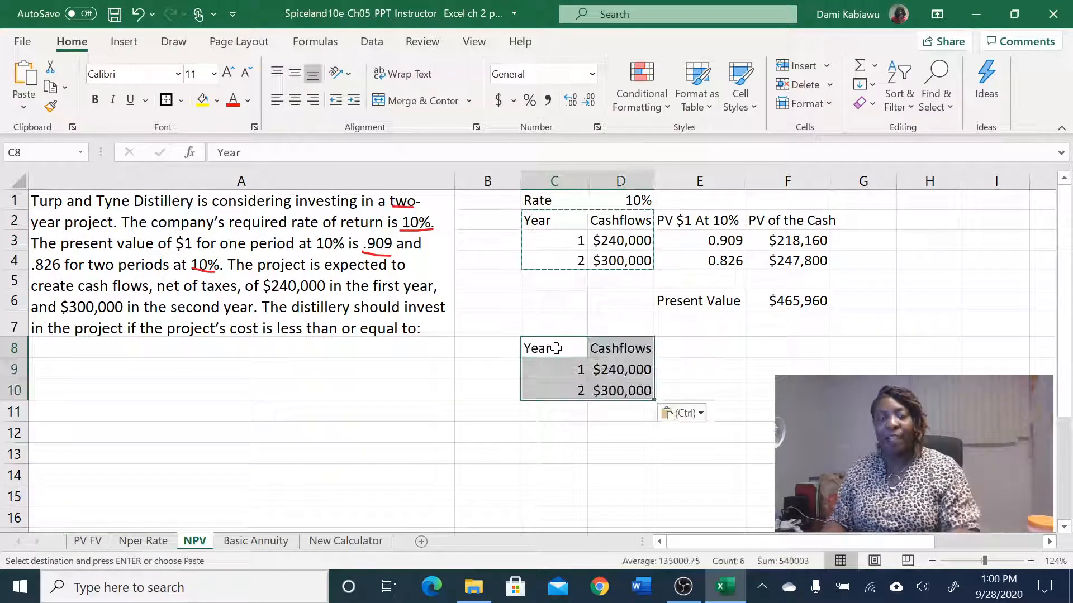
# Step: Enter "Rate" in C7 and 10% in D7 above the copied table, and fill C7:D10 with yellow
pyautogui.click(561, 328)
pyautogui.write('Rat')
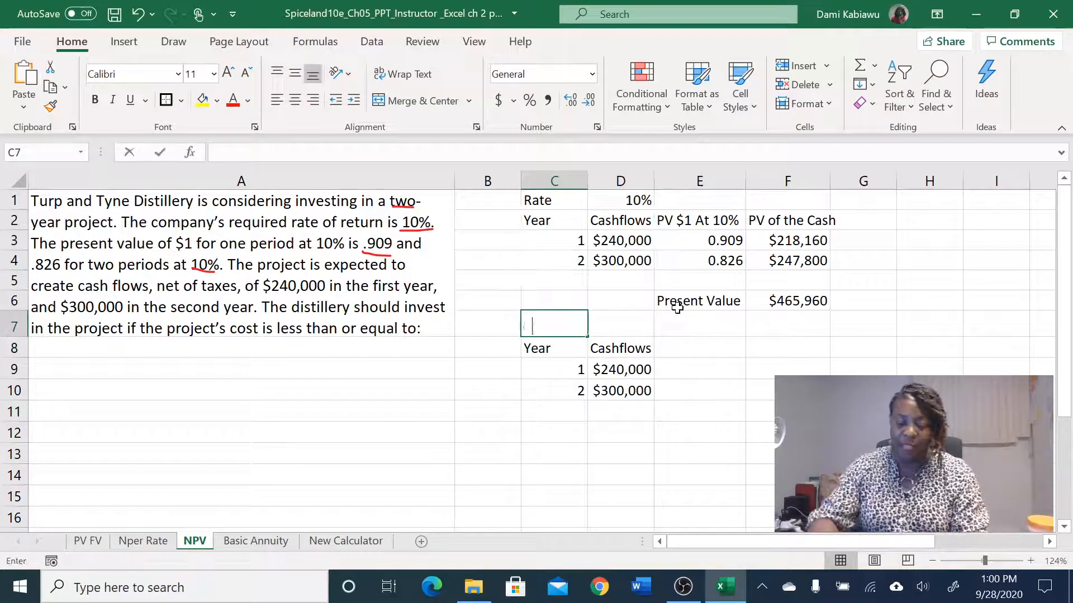
pyautogui.write('e')
pyautogui.press('Tab')
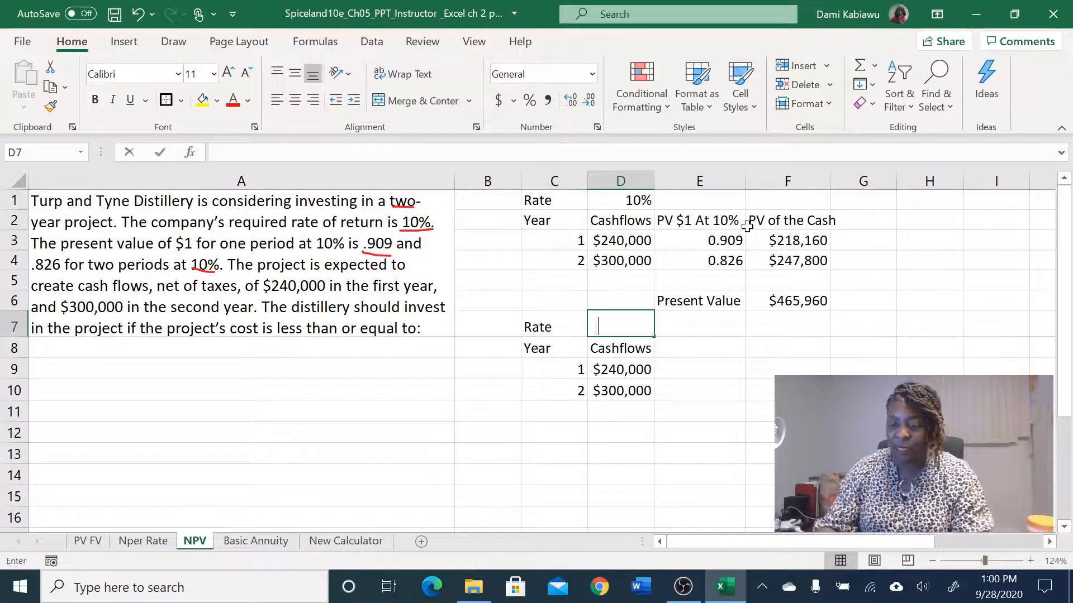
pyautogui.write('10%')
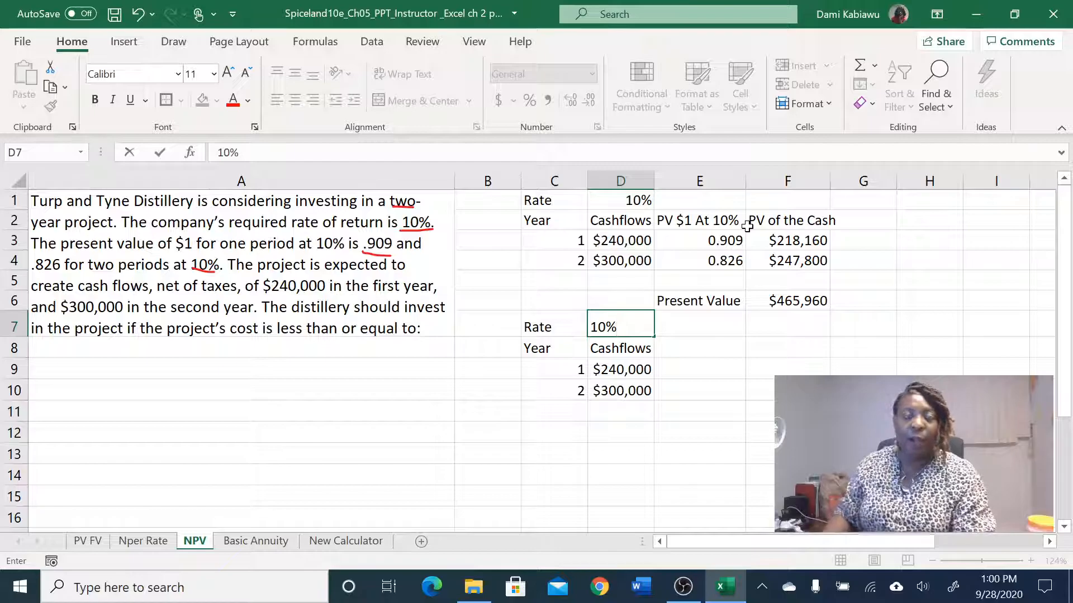
pyautogui.click(651, 349)
pyautogui.moveTo(555, 323); pyautogui.dragTo(627, 386)
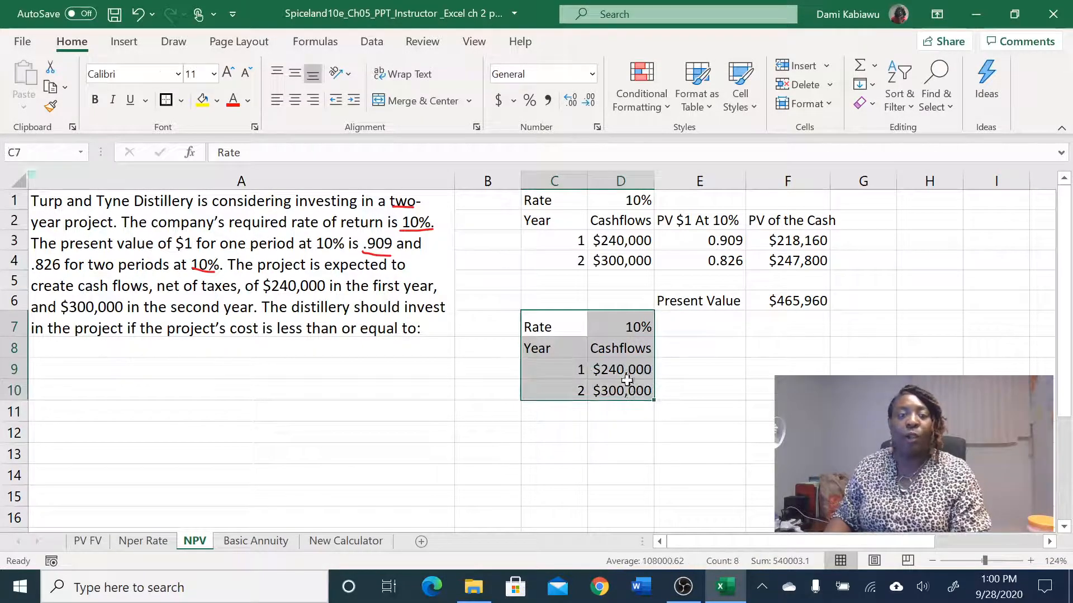
pyautogui.click(203, 100)
# Step: Calculate the net present value in C12 with the formula =NPV(D7,D9:D10)
pyautogui.click(530, 434)
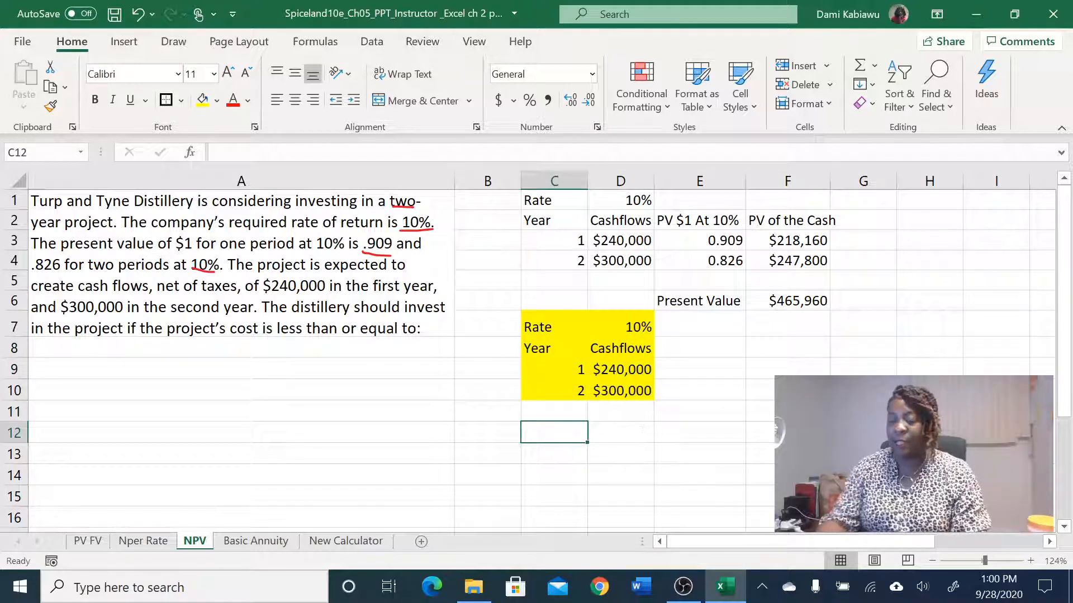
pyautogui.write('=npv(')
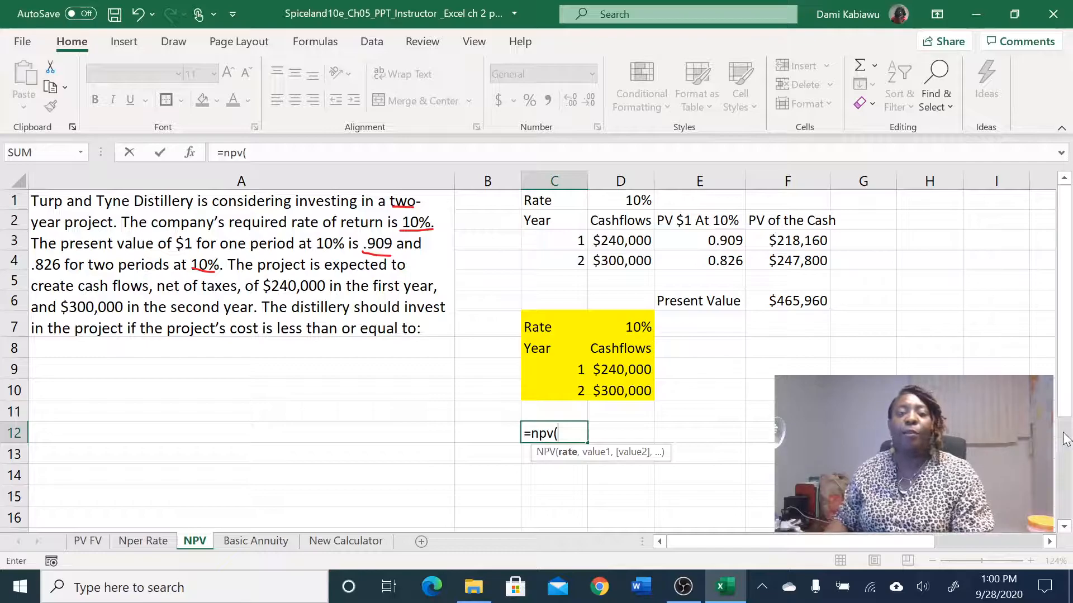
pyautogui.click(638, 328)
pyautogui.write(',')
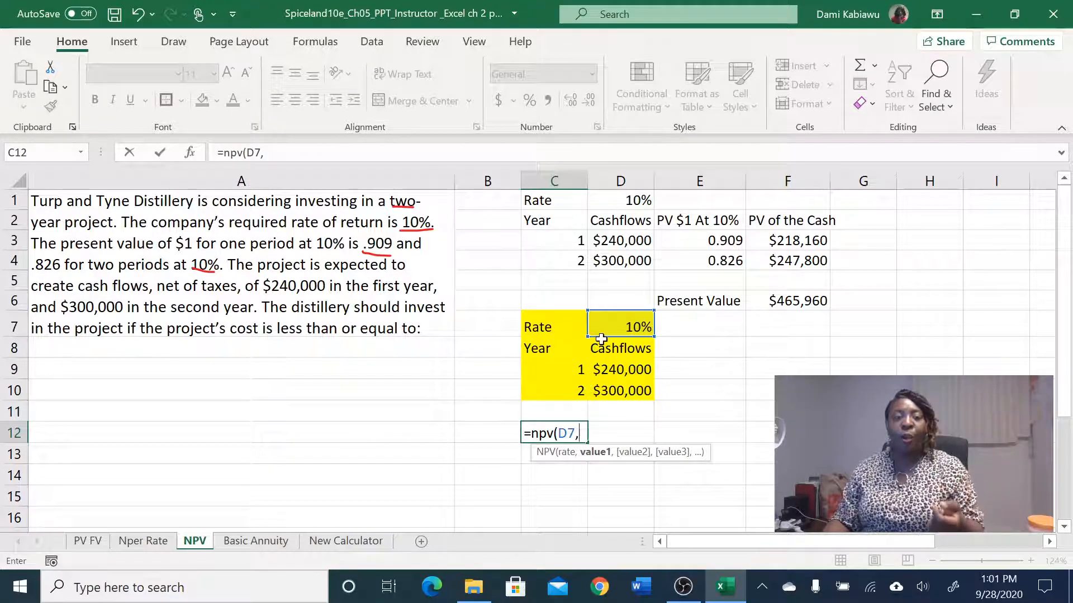
pyautogui.click(609, 374)
pyautogui.moveTo(609, 375); pyautogui.dragTo(612, 392)
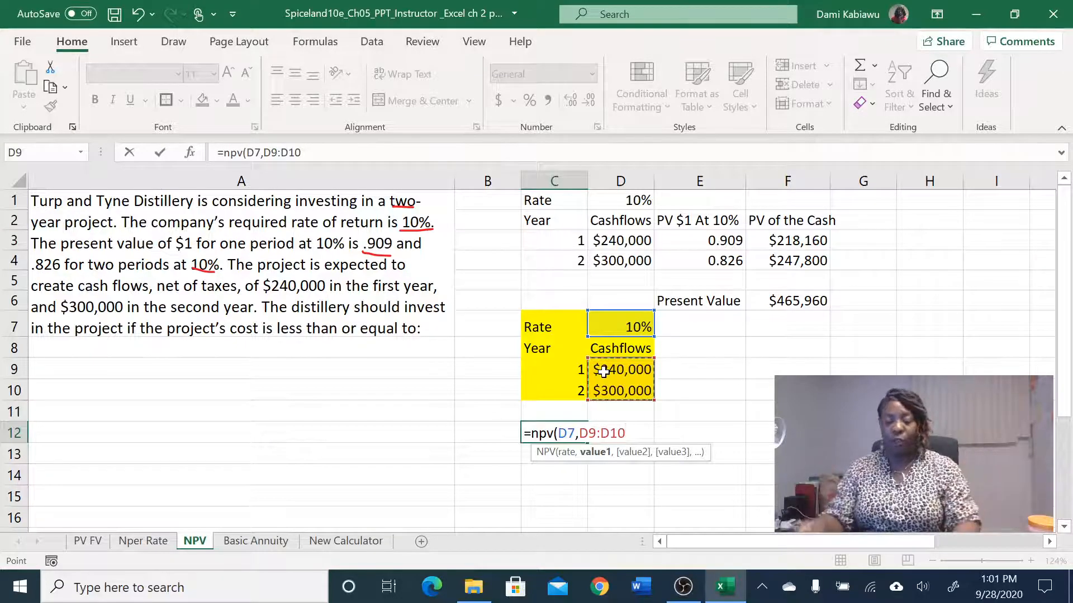
pyautogui.write(')')
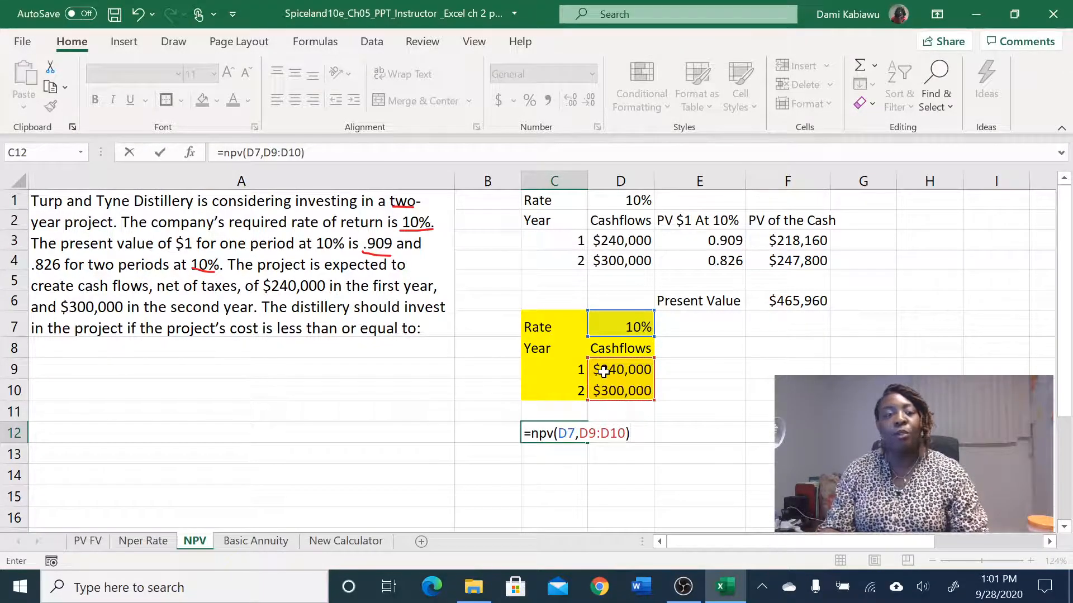
pyautogui.press('Return')
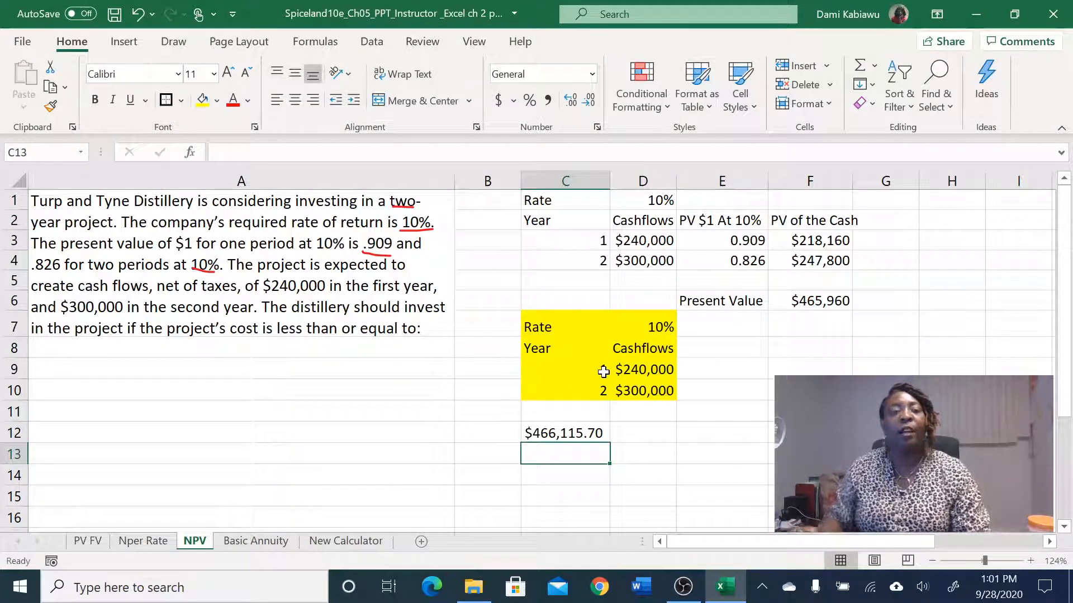
# Step: Compare the NPV function's result in C12 with the total in F6, the yearly present values and the factors in E3:E4
pyautogui.click(558, 427)
pyautogui.click(835, 295)
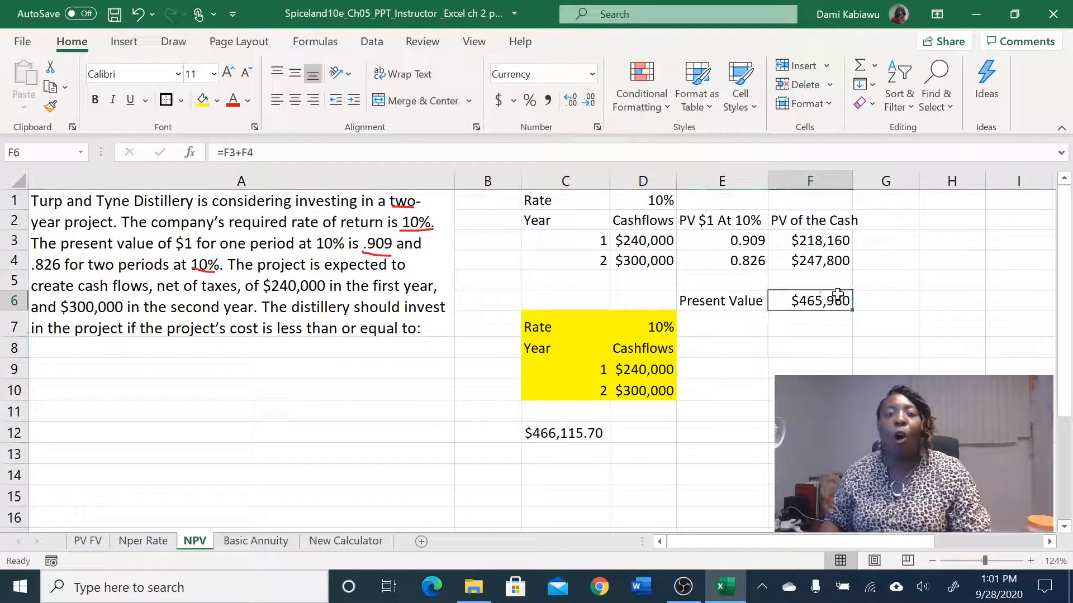
pyautogui.click(578, 432)
pyautogui.moveTo(814, 243); pyautogui.dragTo(814, 257)
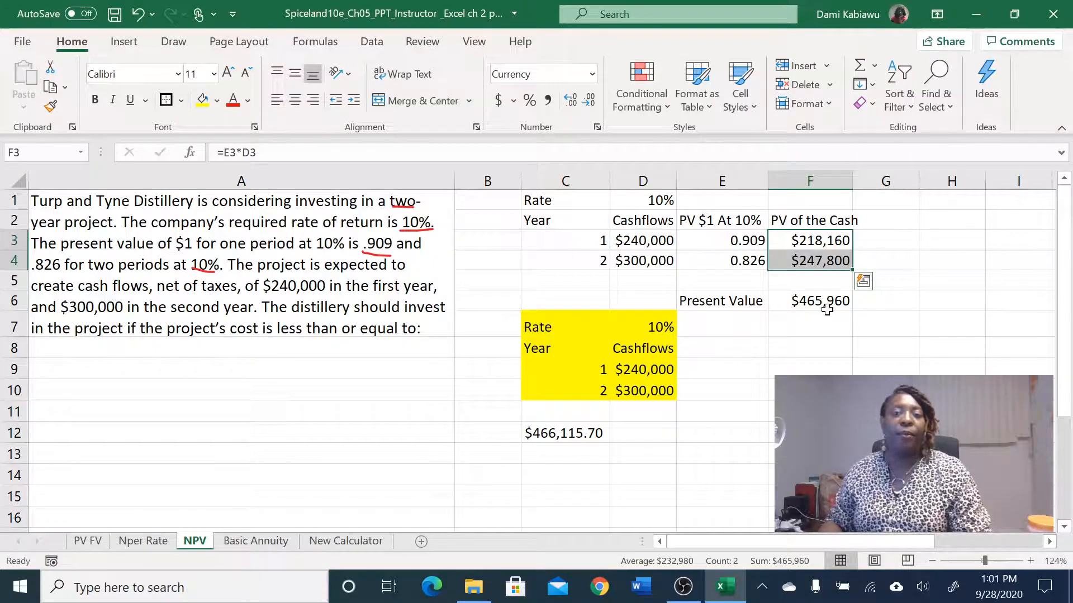
pyautogui.click(573, 435)
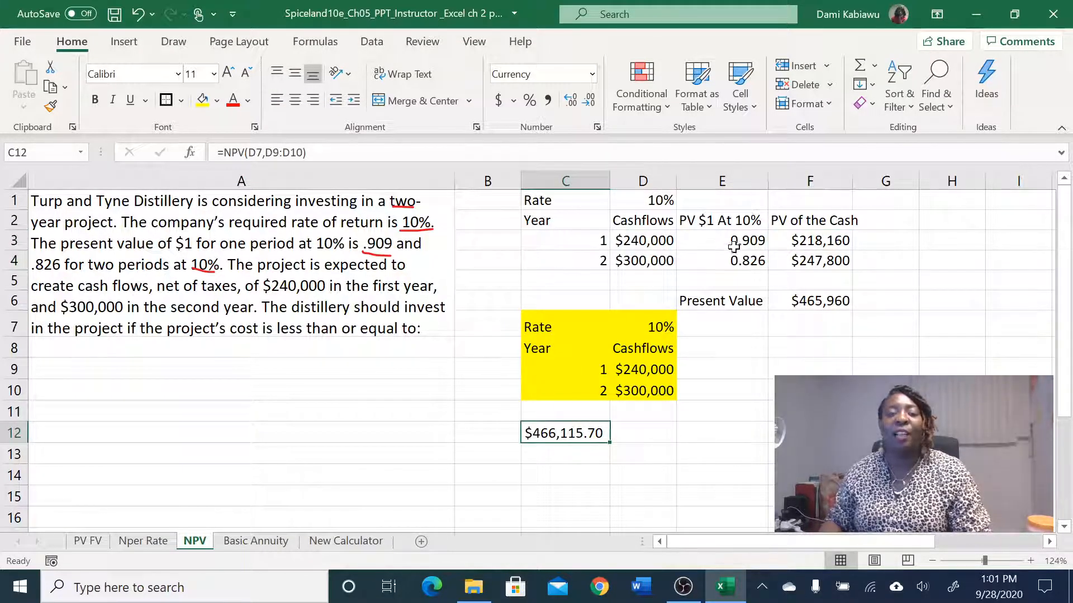
pyautogui.moveTo(737, 243); pyautogui.dragTo(740, 257)
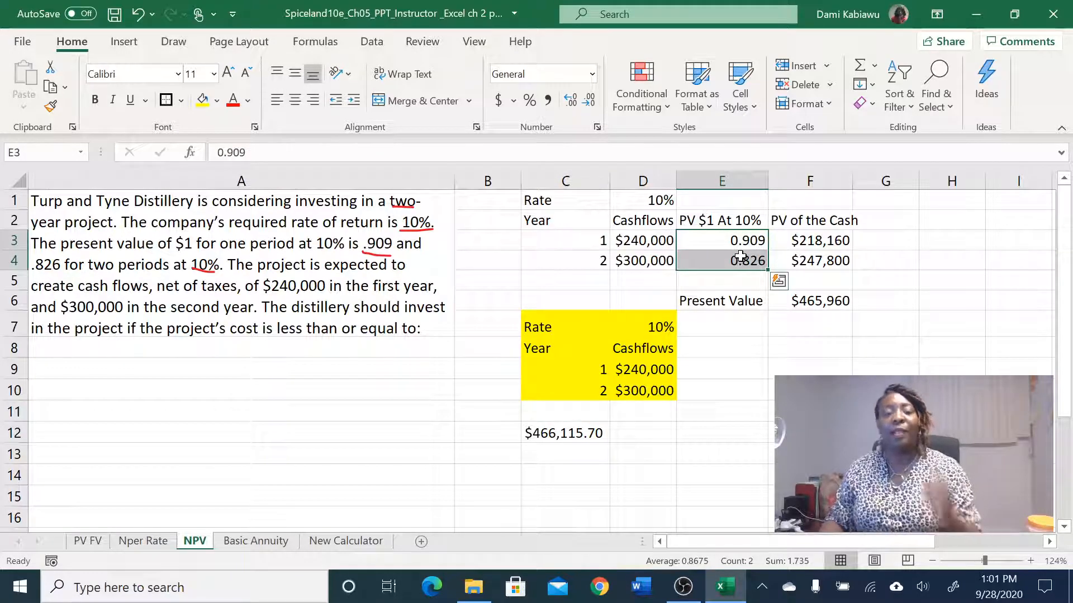